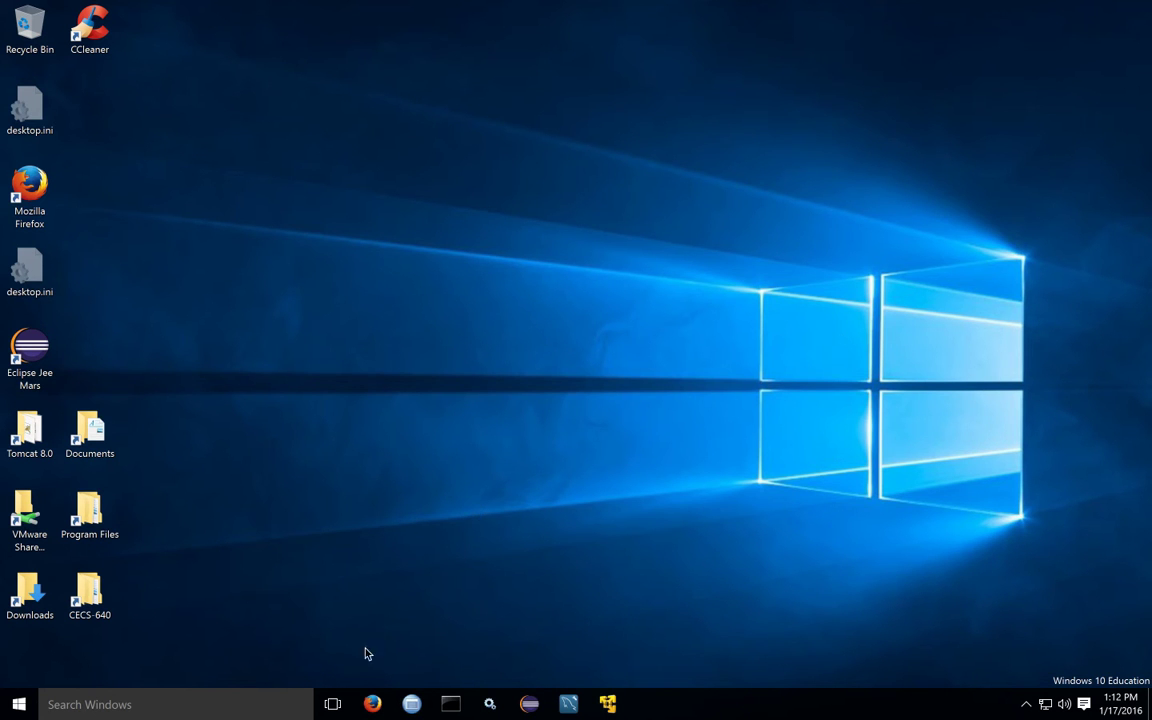
Search the web in Firefox for "samurai wtf" and go to the Samurai download page on SourceForge
left_click(374, 704)
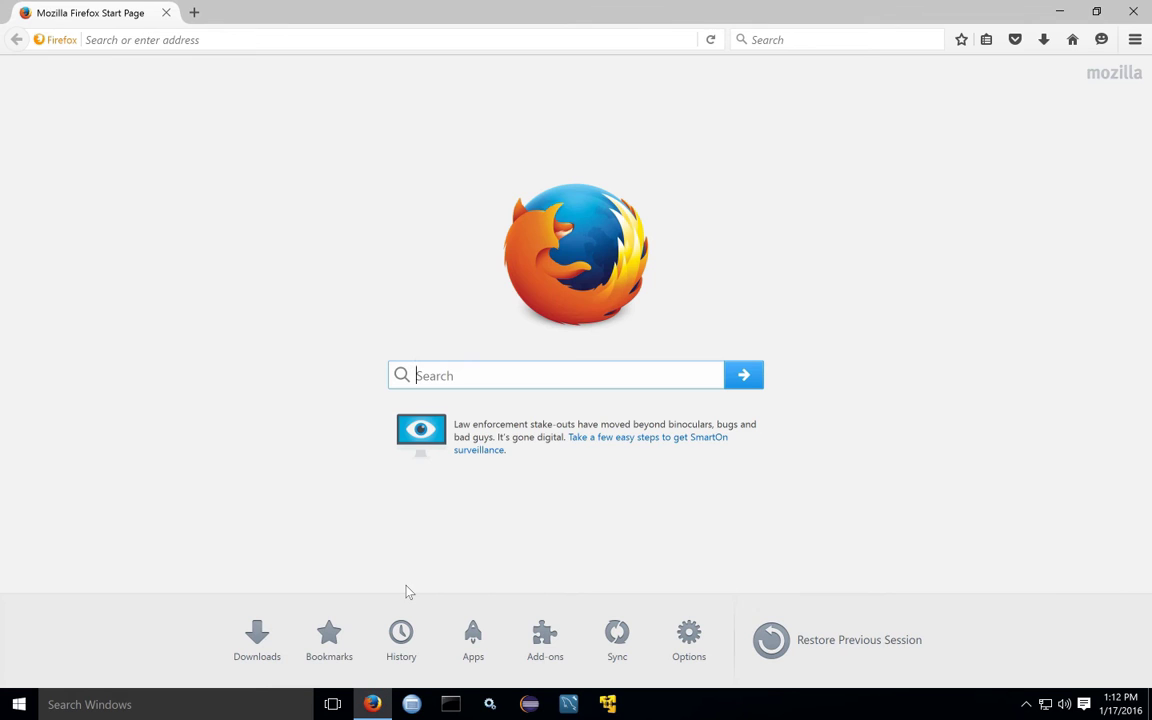
type("sa")
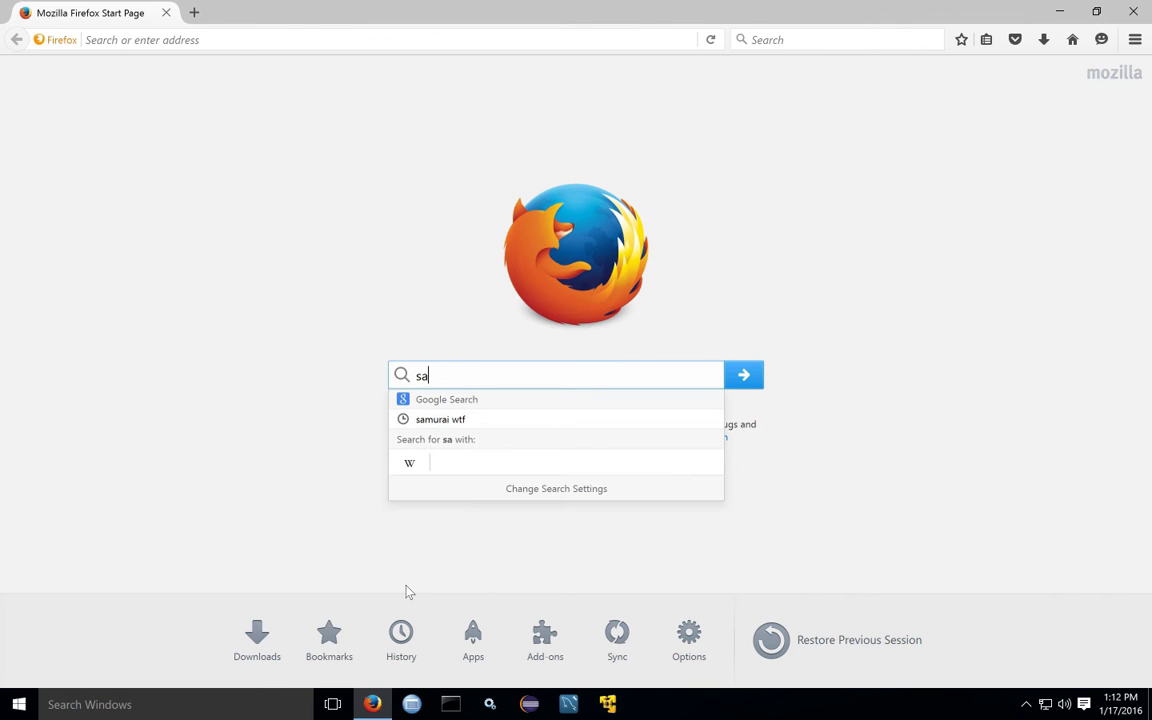
type("murai wtf")
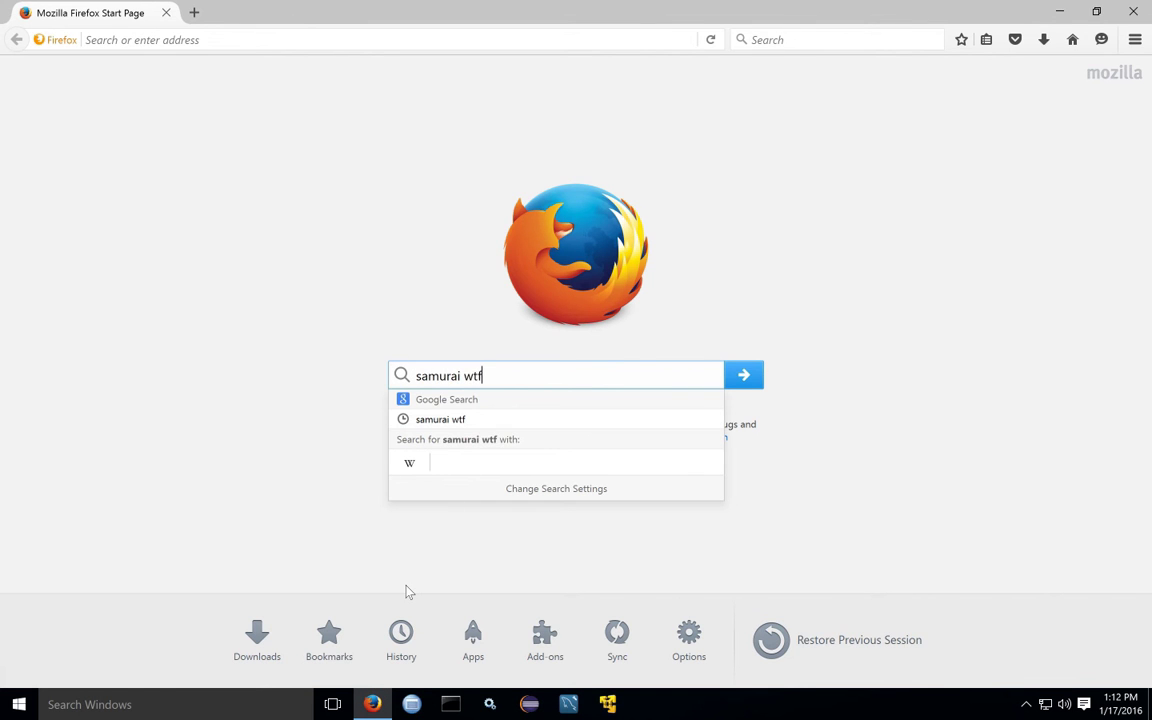
key("Return")
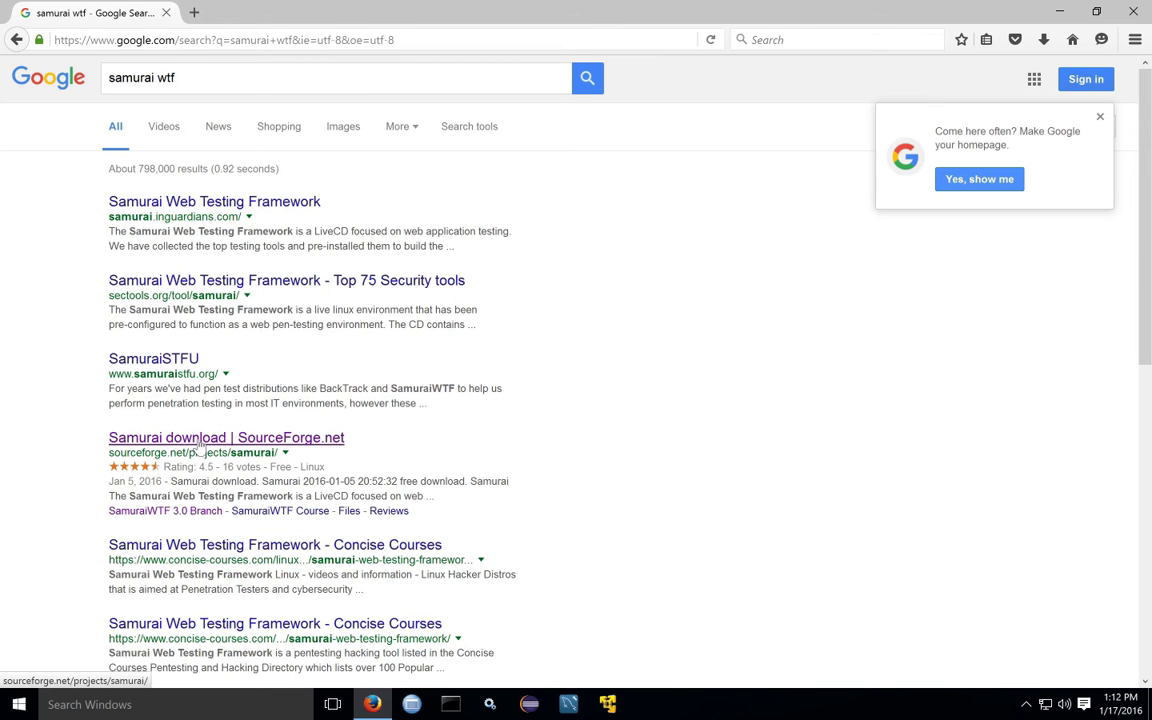
left_click(200, 440)
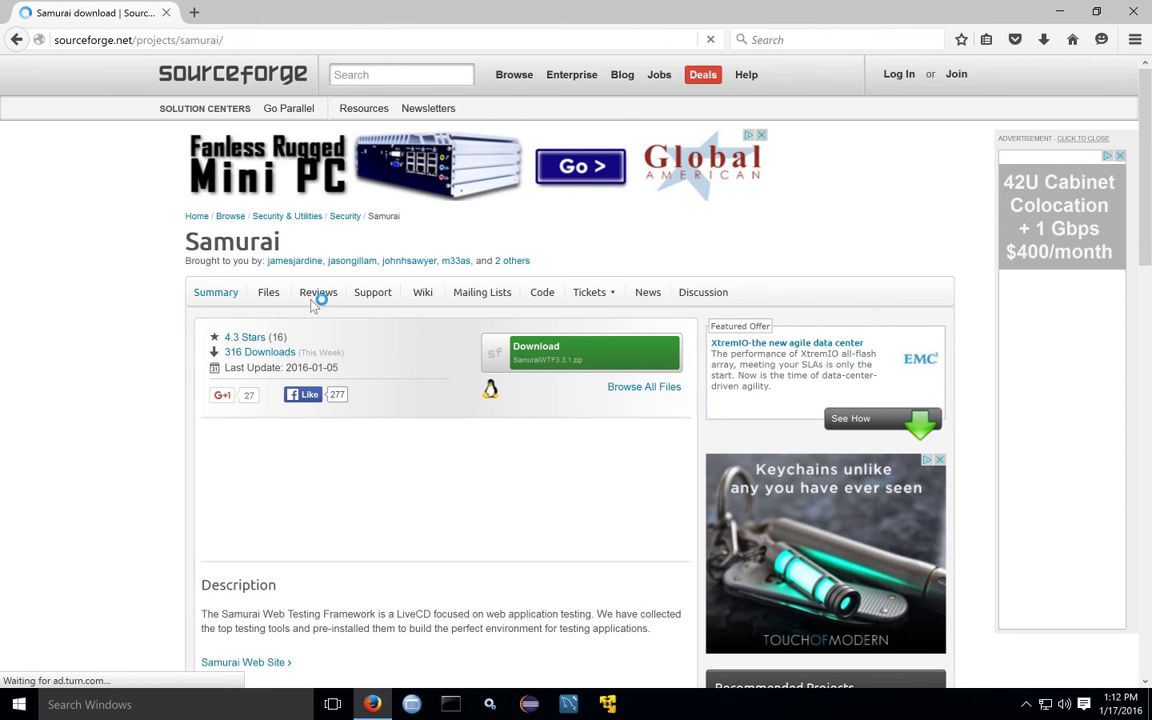
Download SamuraiWTF3.3.1.zip from the SamuraiWTF 3.0 Branch folder in the project's files, saving it to disk
double_click(253, 246)
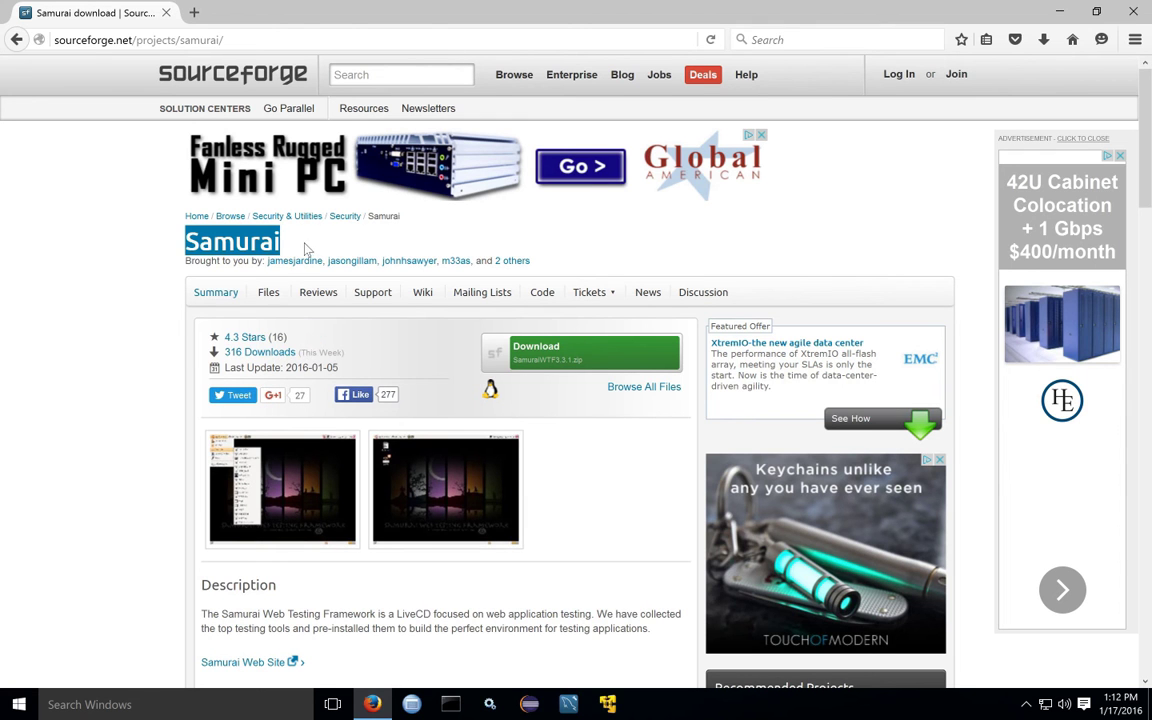
left_click(270, 295)
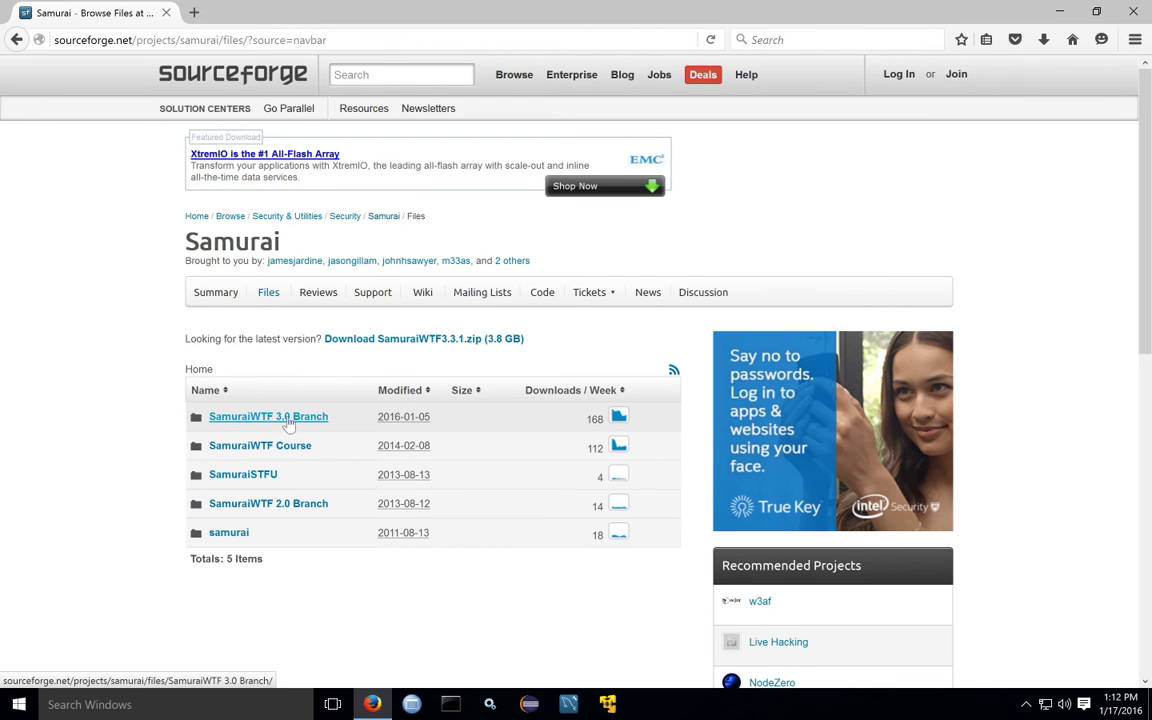
left_click(268, 418)
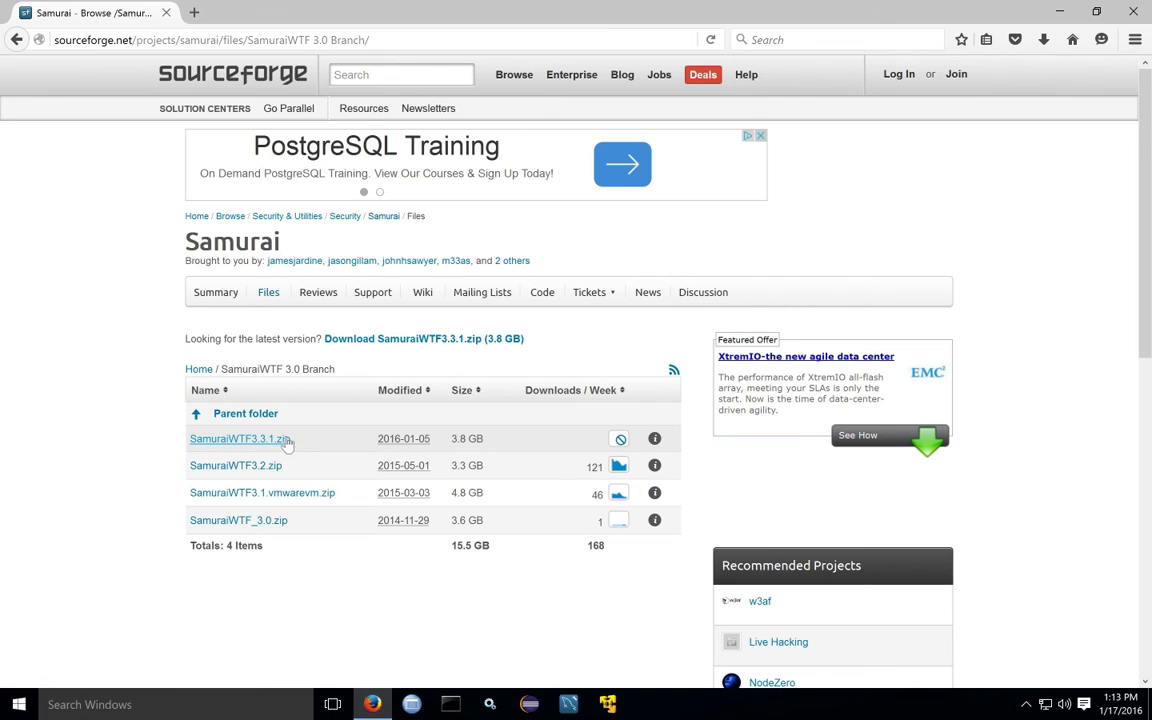
left_click(285, 445)
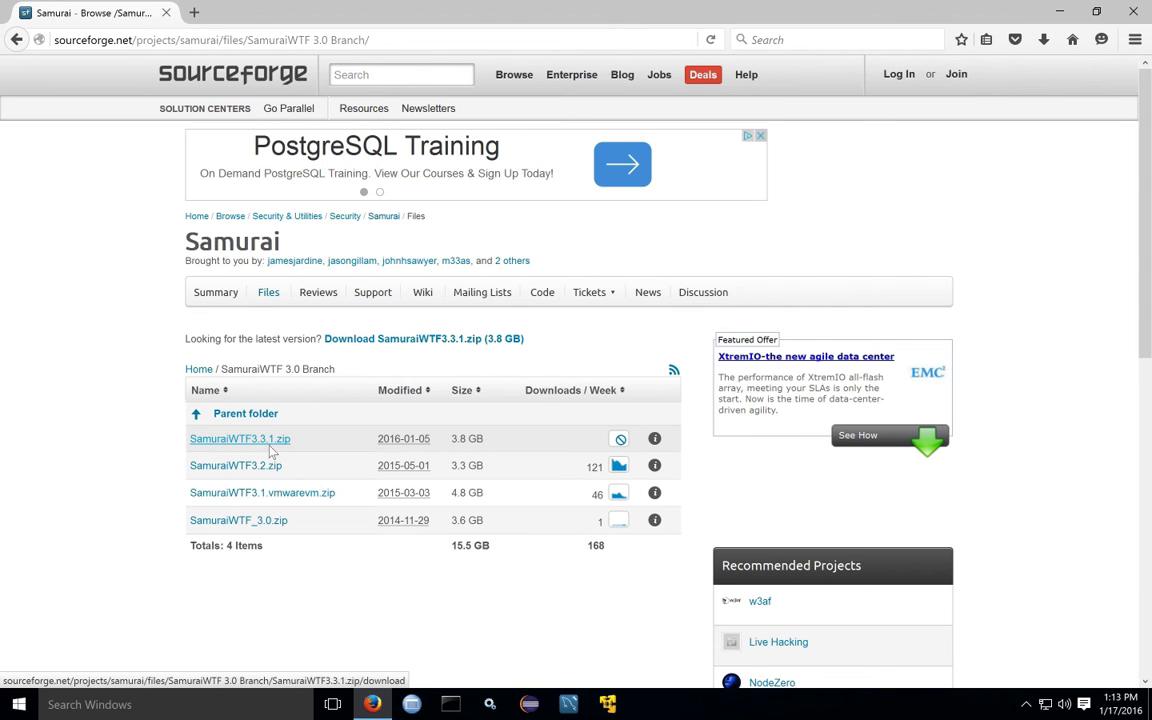
left_click(243, 445)
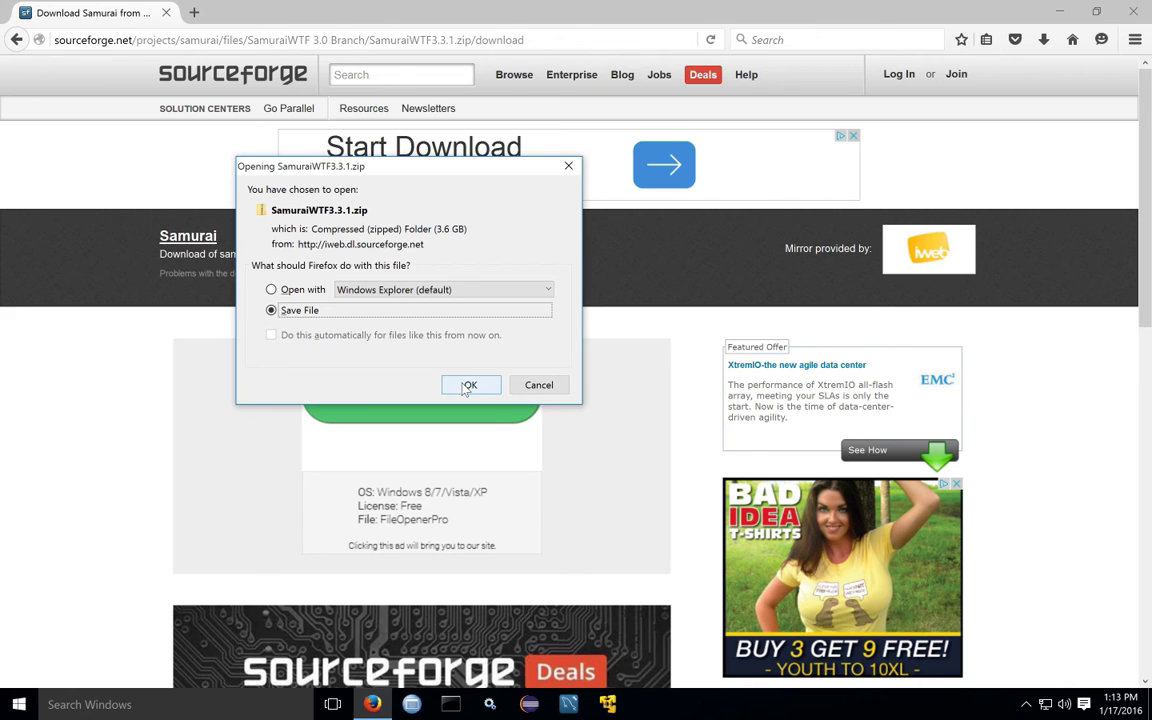
left_click(467, 386)
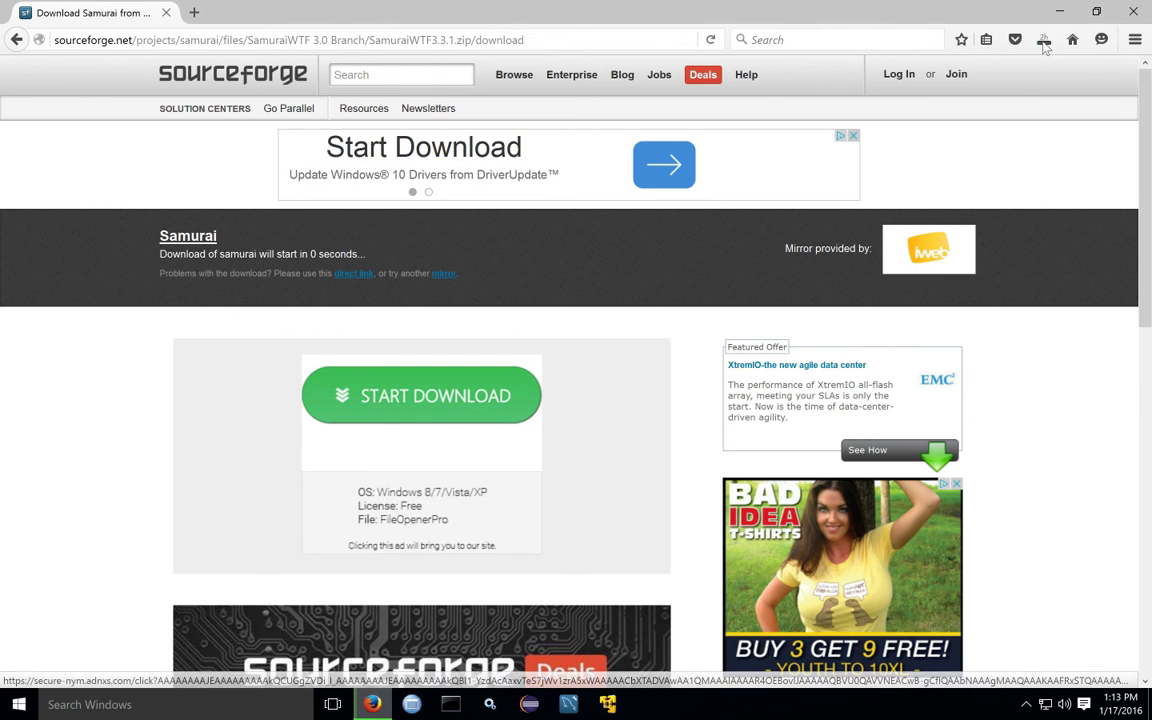
Exit Firefox, cancelling the active download, and delete the partial file SamuraiWTF3.3.1.zip.part from the Downloads folder
left_click(1136, 14)
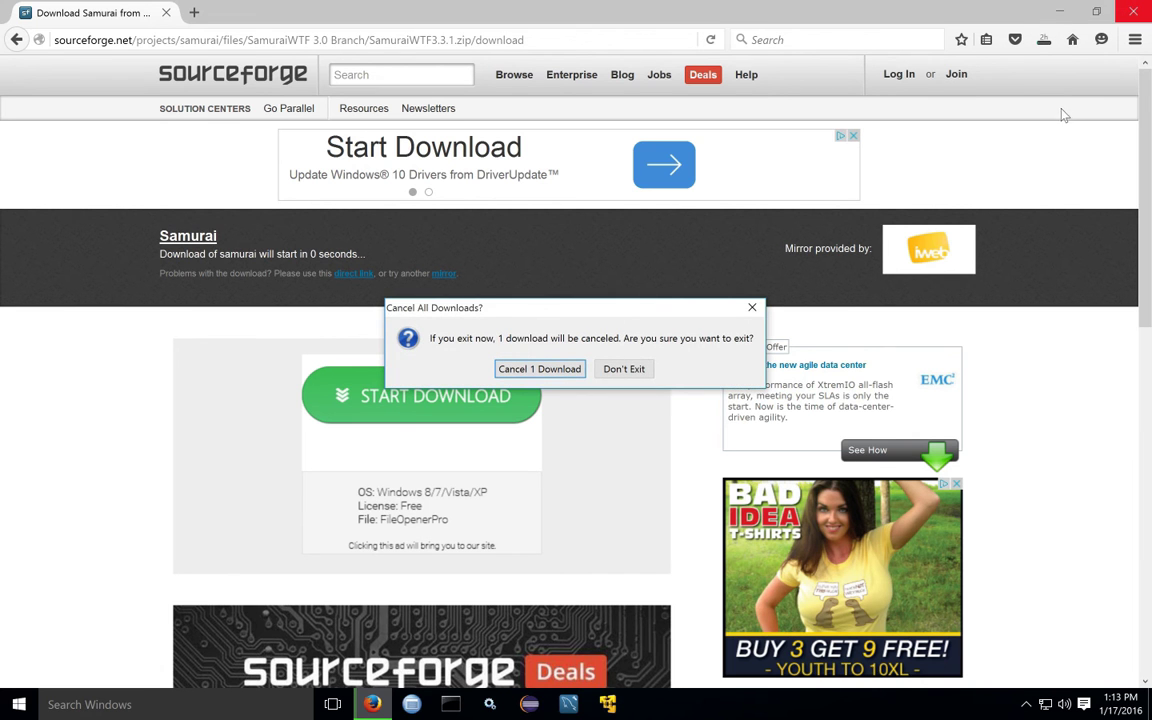
left_click(563, 372)
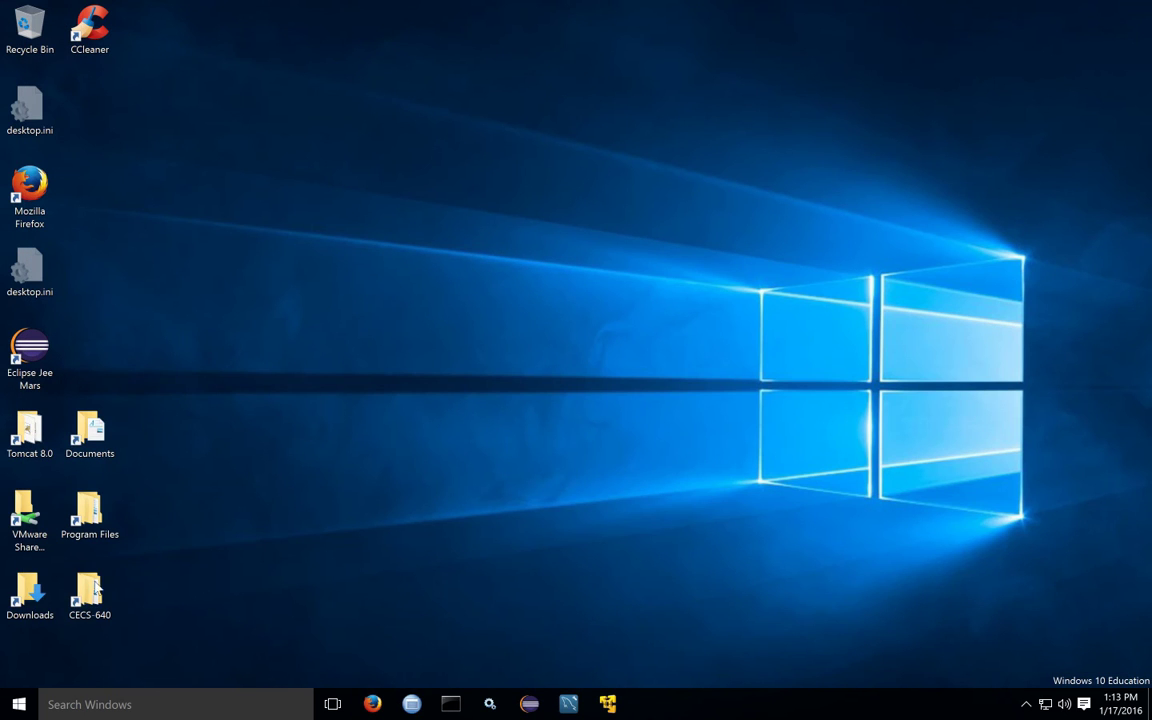
double_click(29, 595)
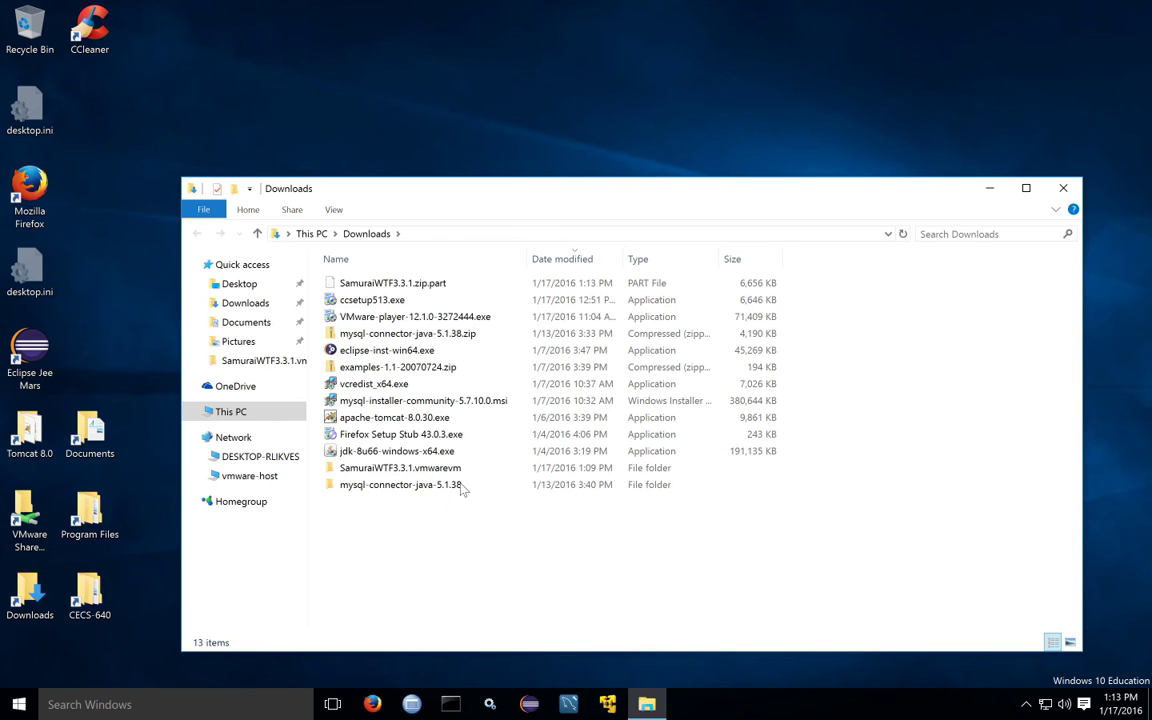
left_click(440, 291)
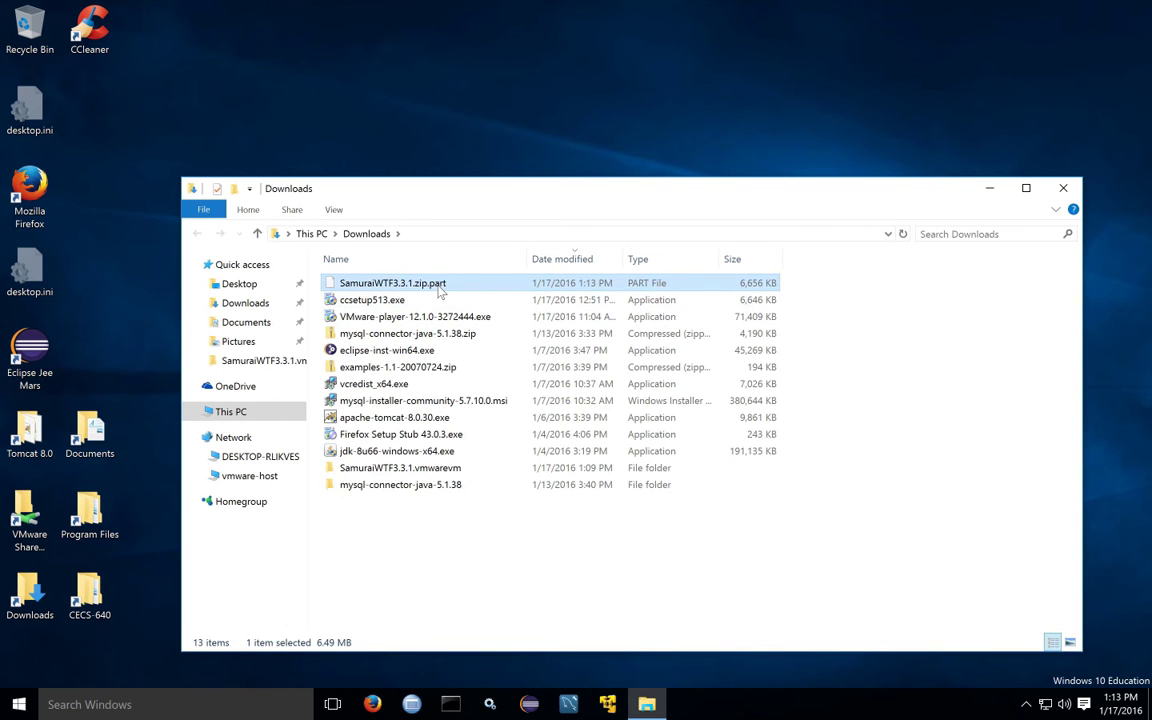
key("Delete")
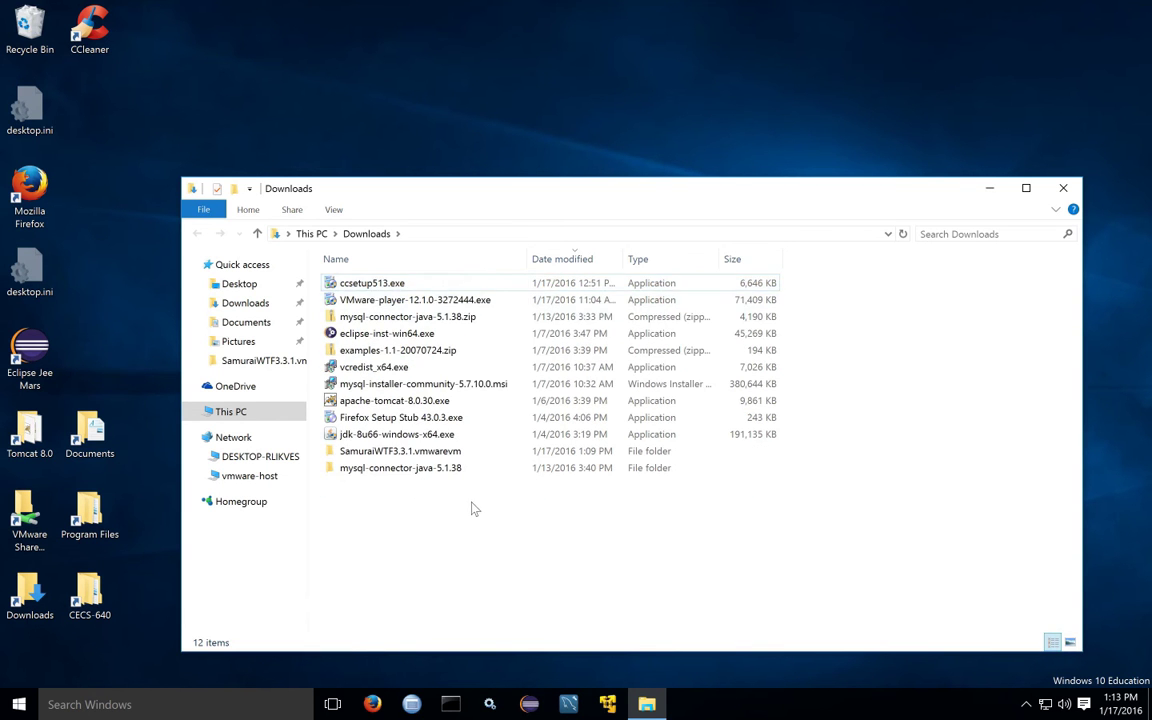
Cut the SamuraiWTF3.3.1.vmwarevm folder in Downloads so it can be moved elsewhere
left_click(420, 452)
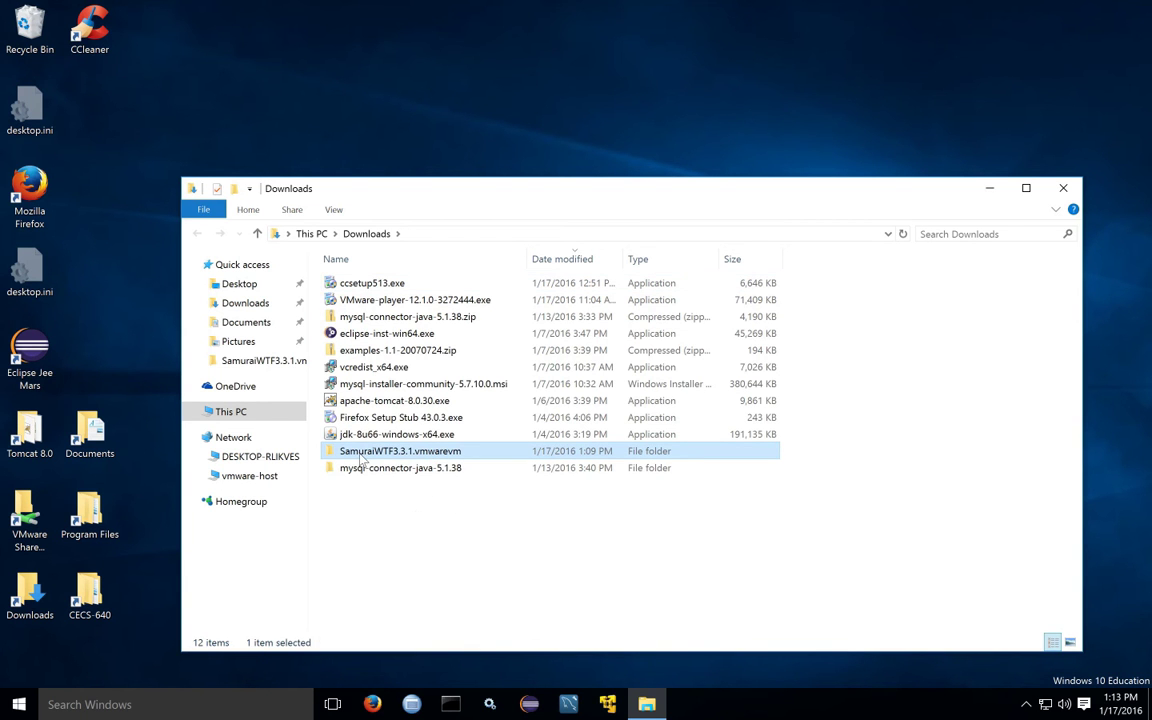
mouse_move(366, 461)
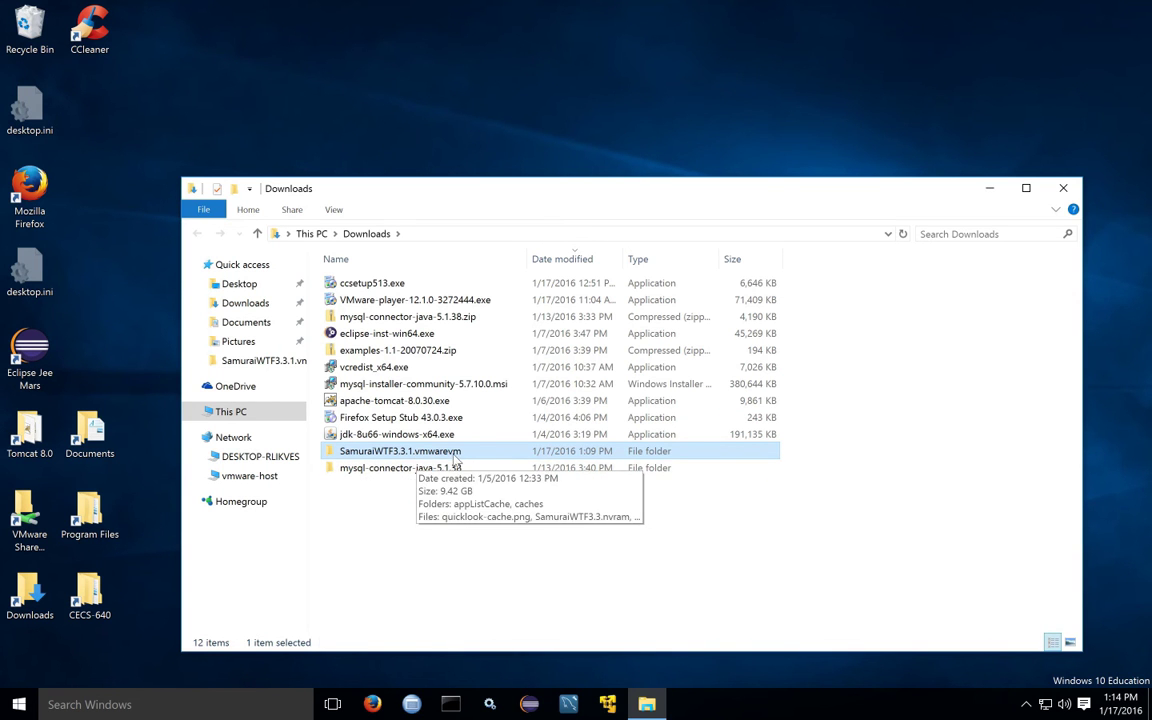
left_click(420, 508)
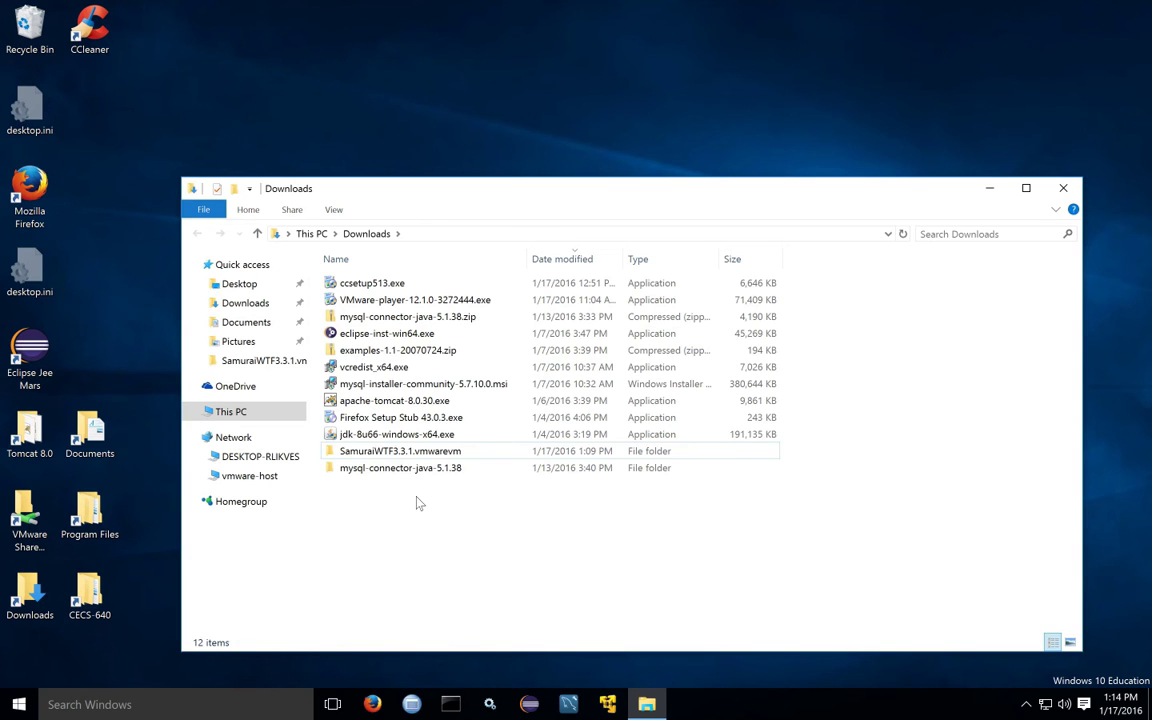
left_click(420, 455)
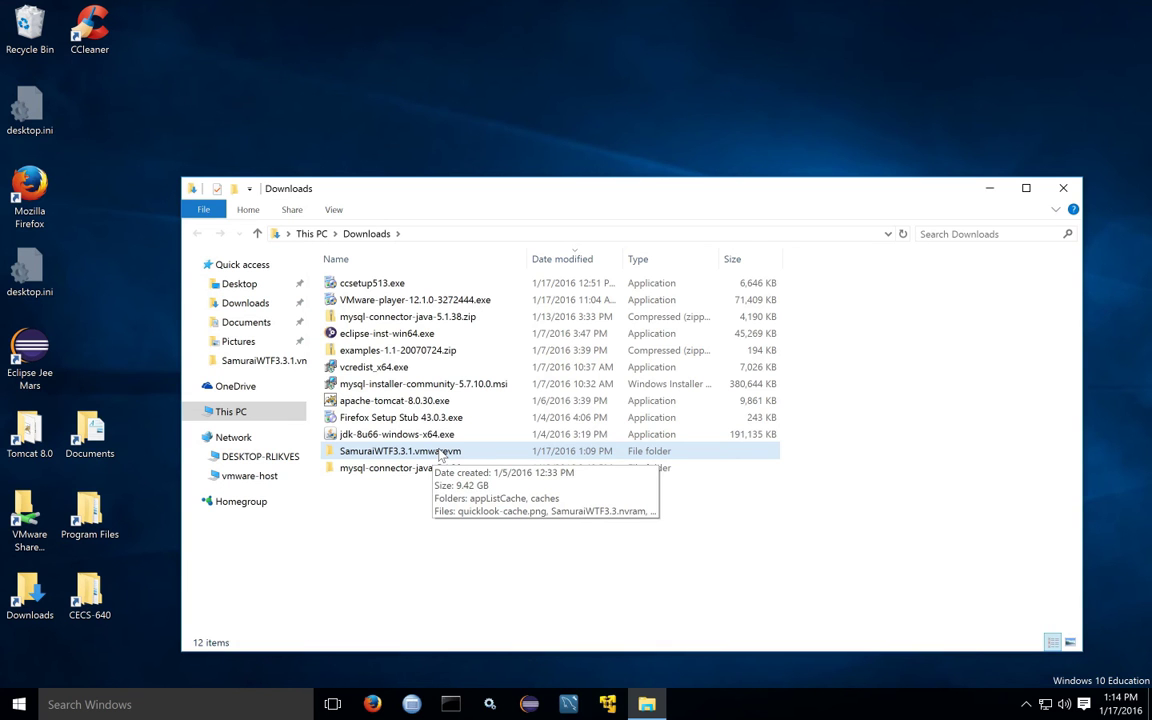
left_click(398, 533)
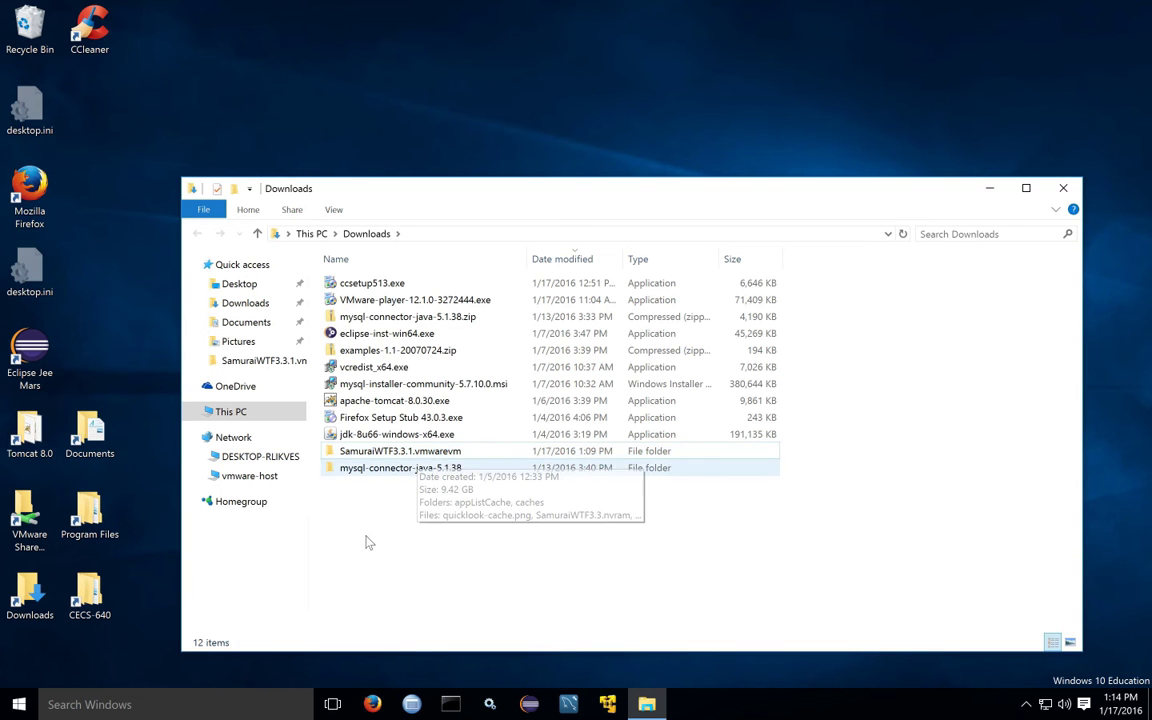
left_click(372, 451)
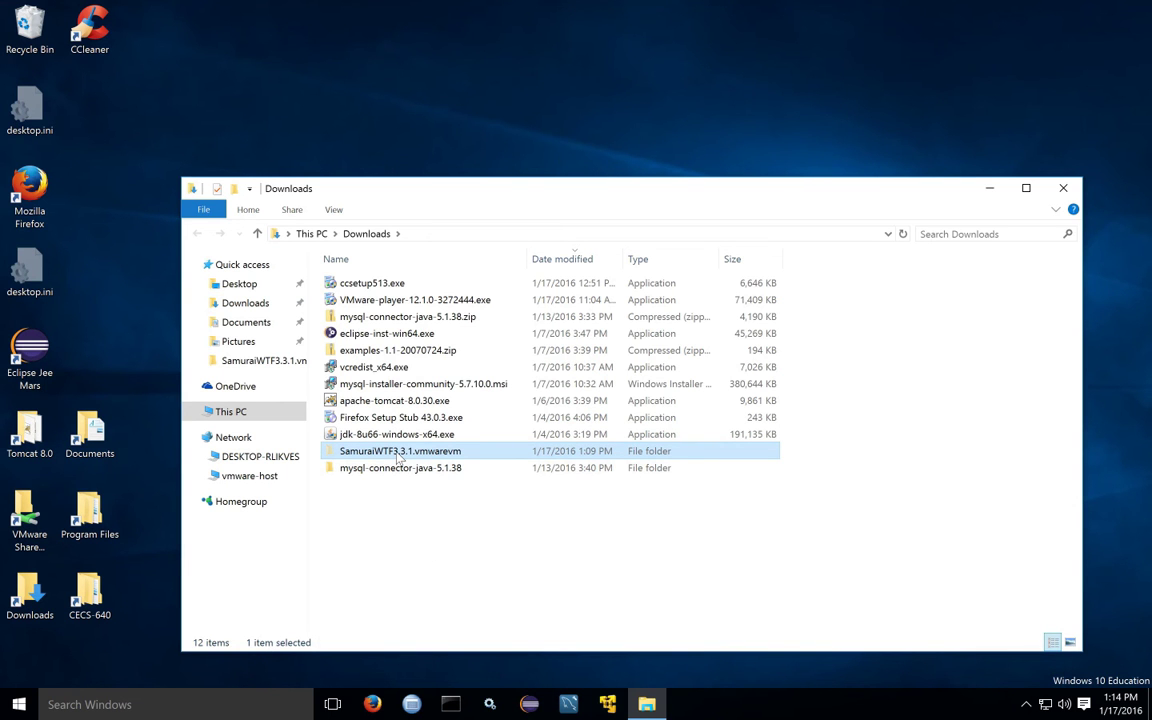
mouse_move(398, 456)
Create a folder named Virtual Machines in the Documents folder
double_click(91, 430)
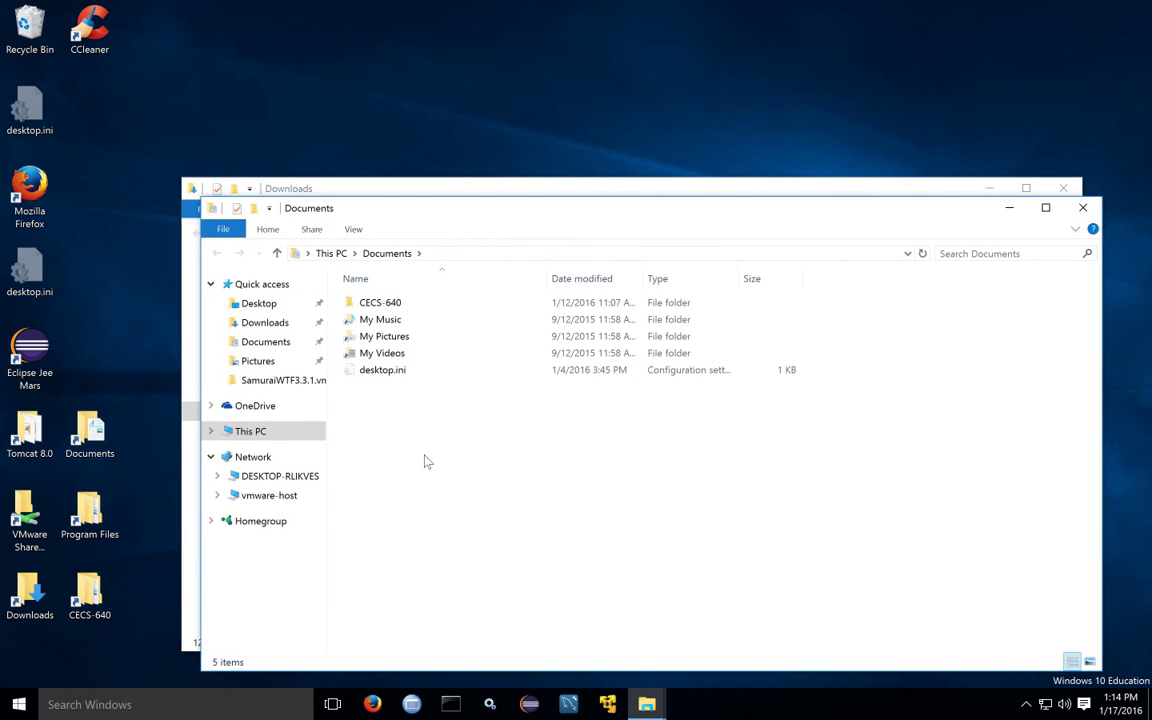
right_click(455, 450)
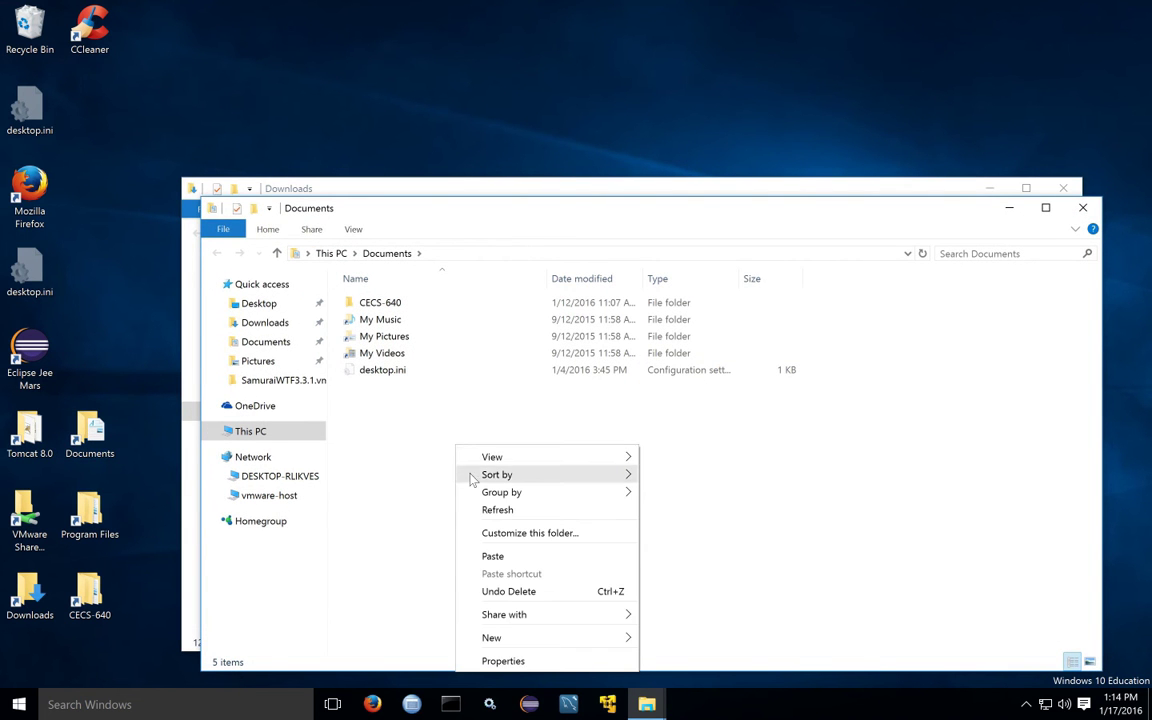
mouse_move(545, 638)
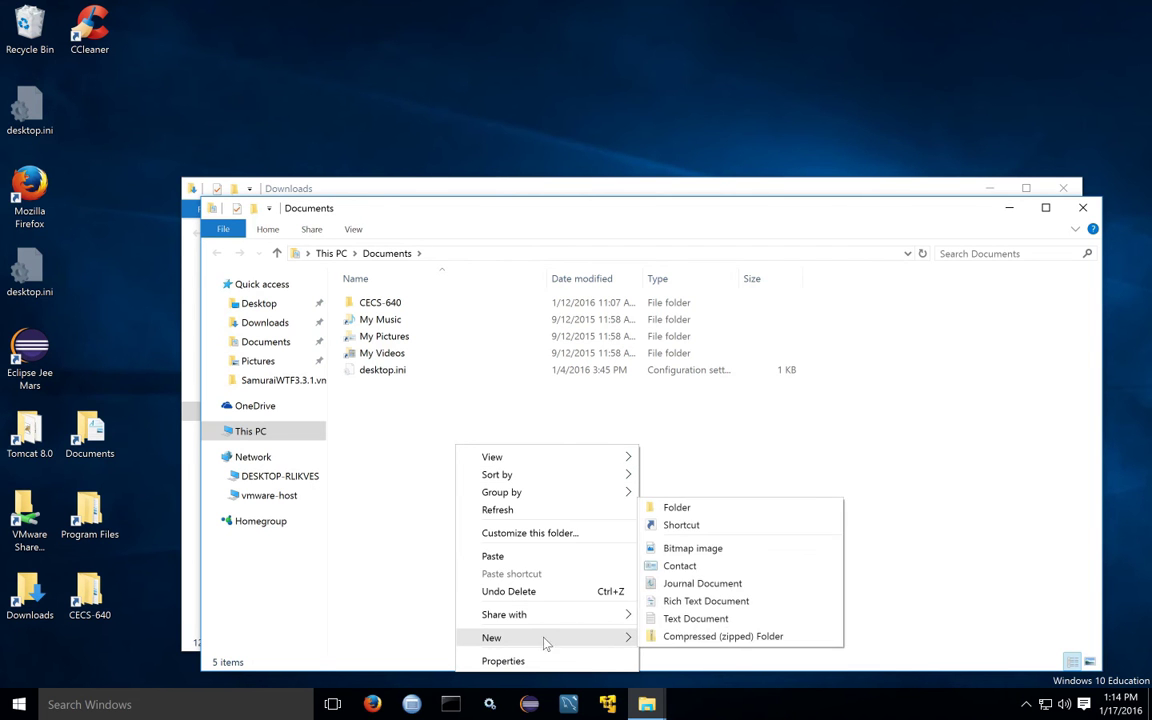
left_click(676, 507)
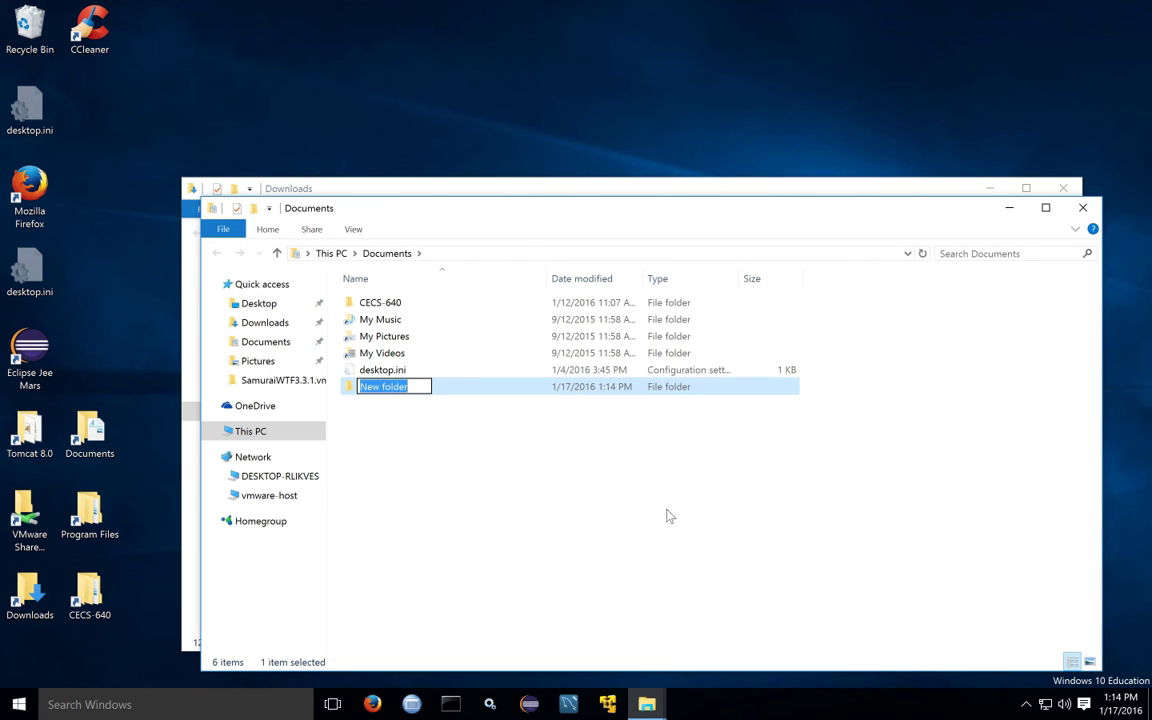
type("Virtual ")
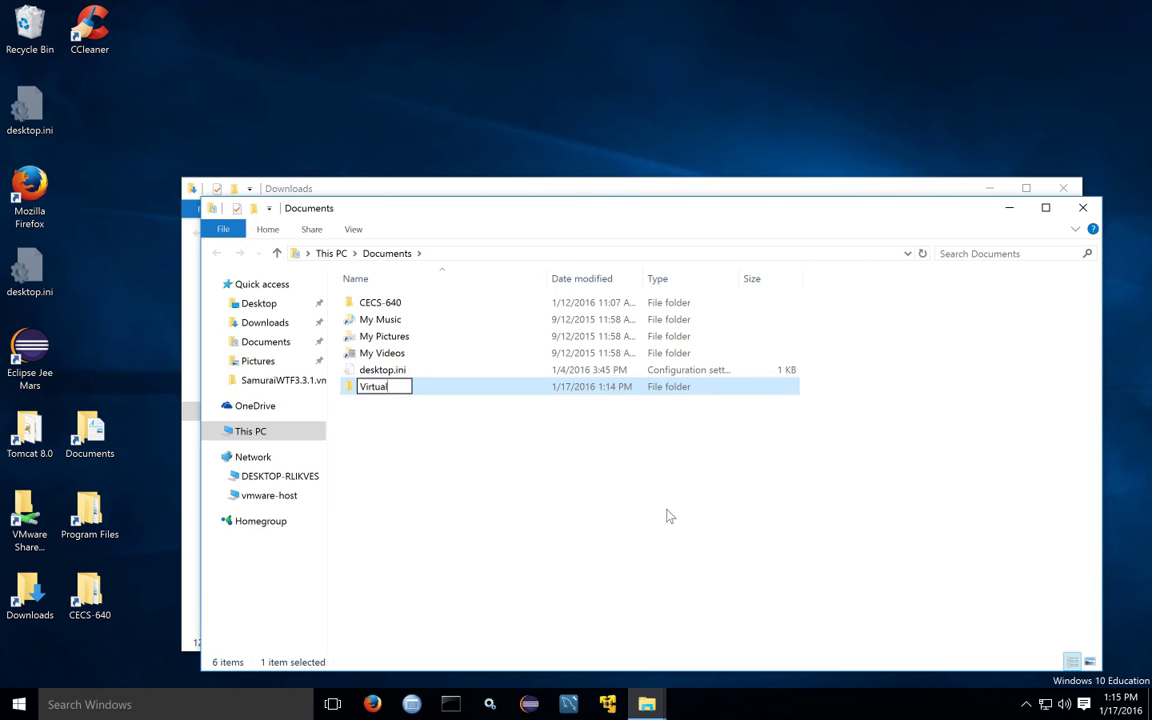
type("Machines")
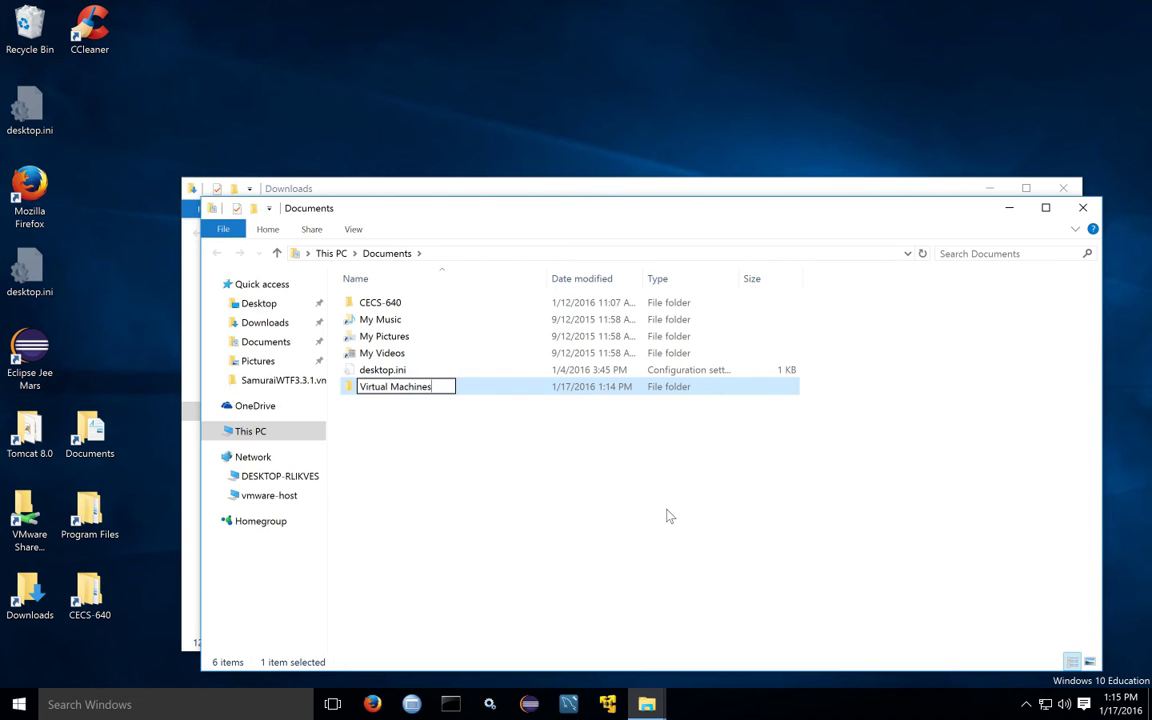
left_click(603, 460)
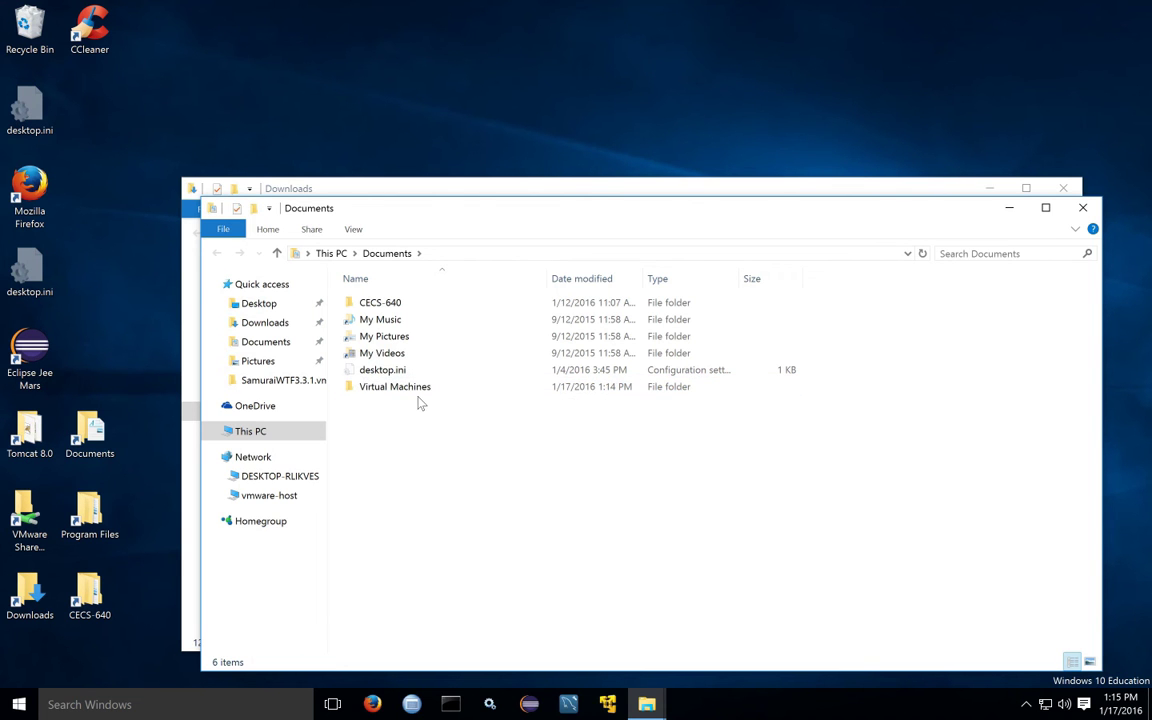
Paste the cut SamuraiWTF3.3.1.vmwarevm folder into the new Virtual Machines folder
double_click(412, 390)
right_click(428, 410)
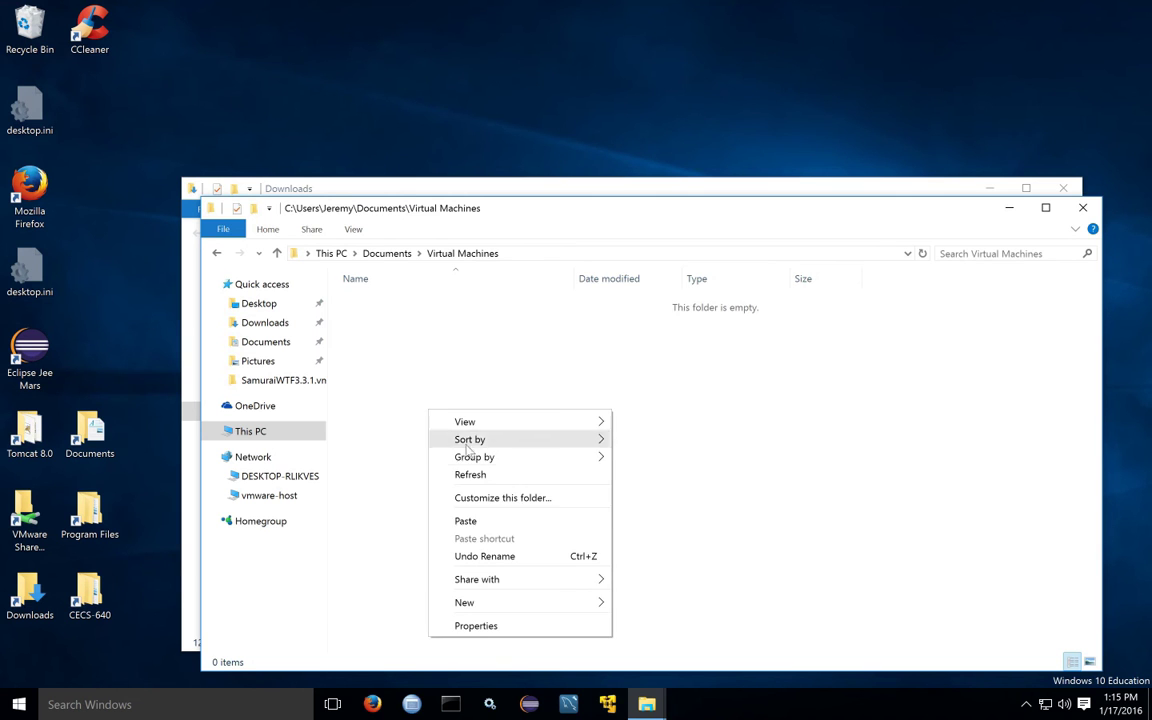
left_click(474, 522)
left_click(430, 345)
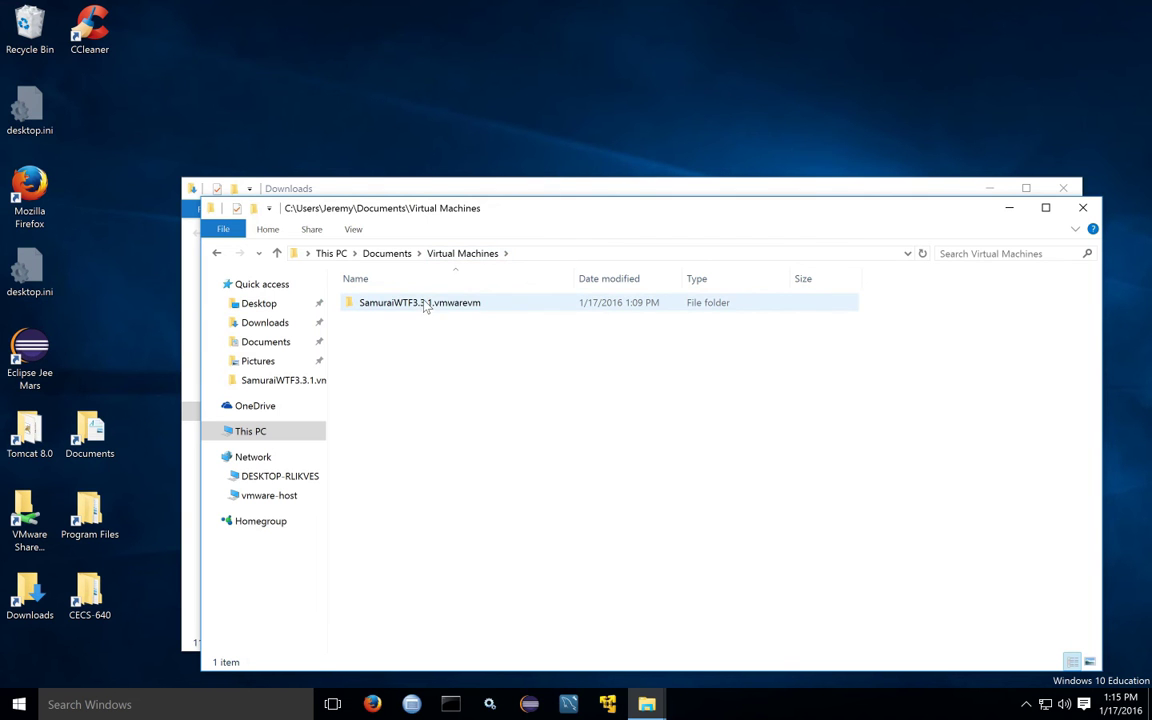
Open the SamuraiWTF3.3.vmx file from the SamuraiWTF3.3.1.vmwarevm folder in WordPad, without making WordPad the default app
double_click(386, 303)
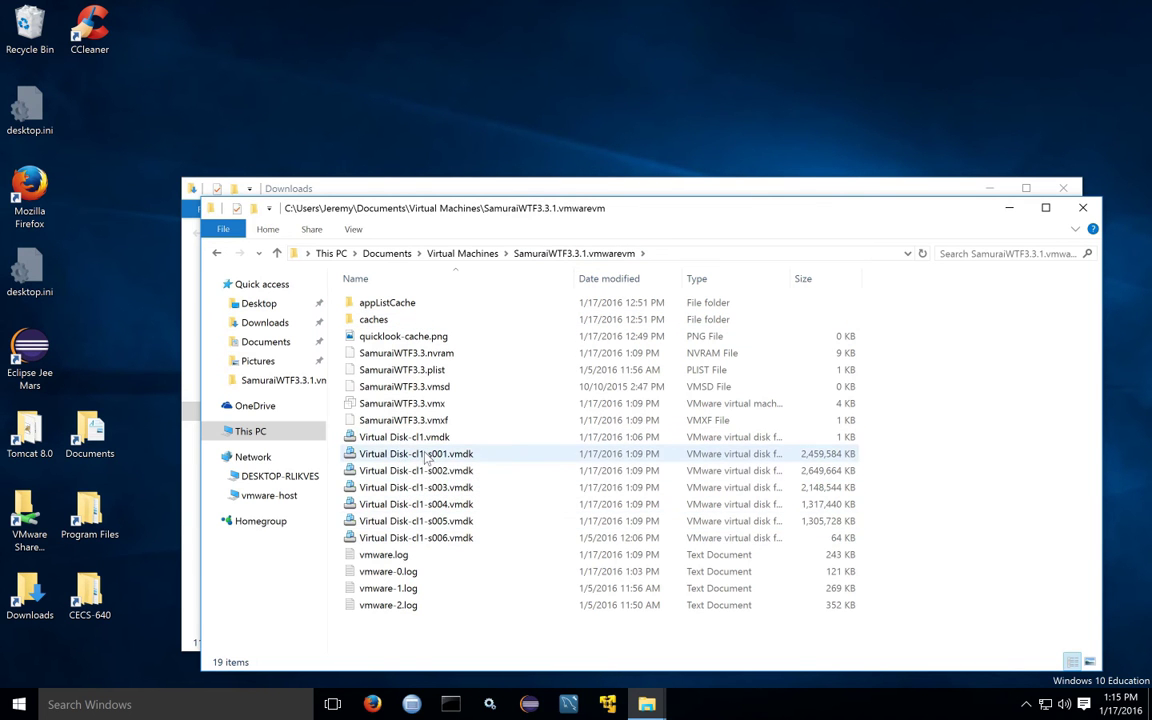
left_click(405, 437)
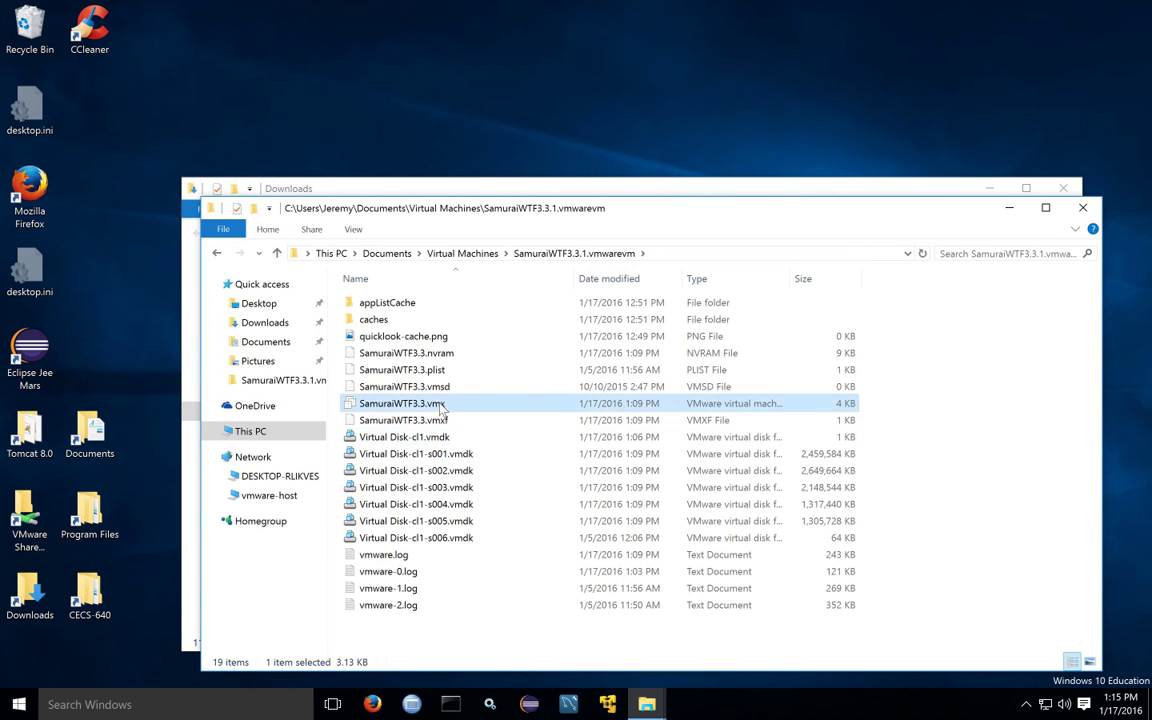
left_click(434, 407)
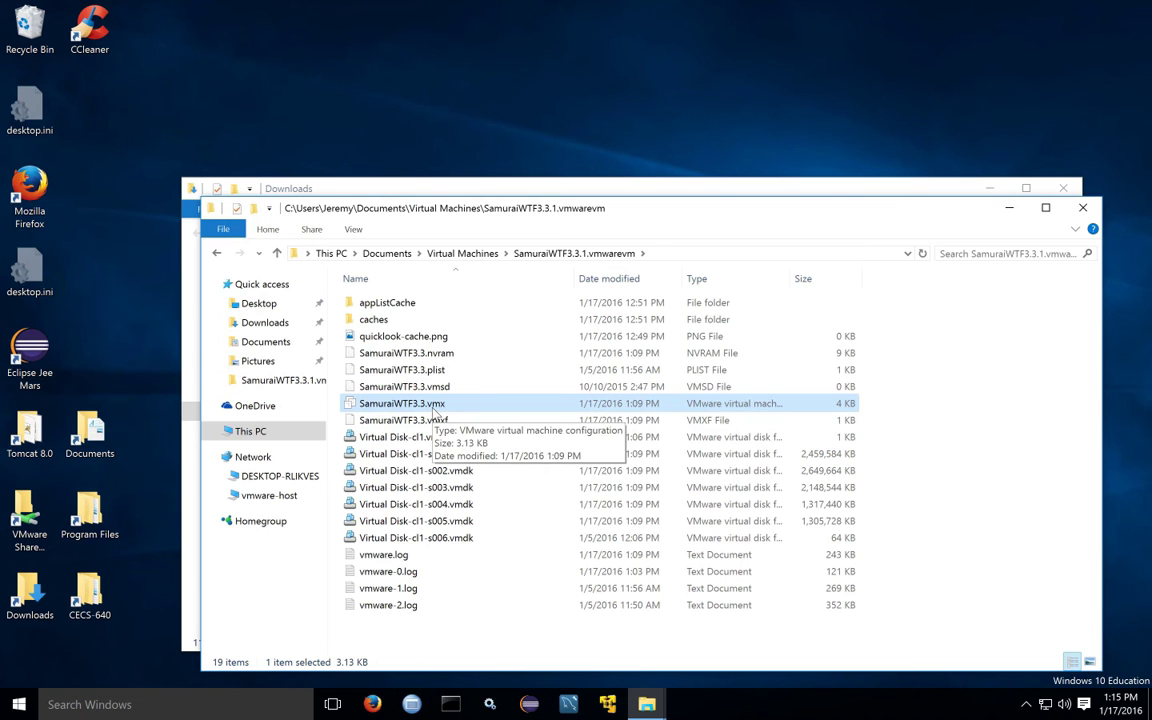
right_click(434, 407)
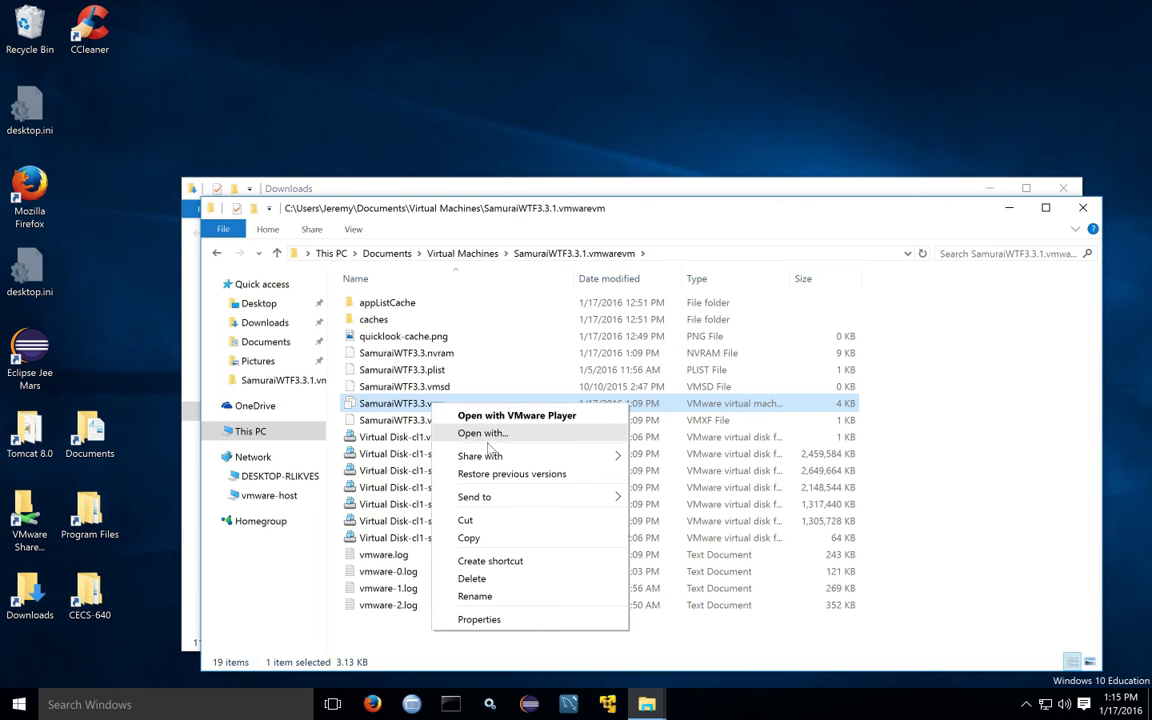
left_click(494, 441)
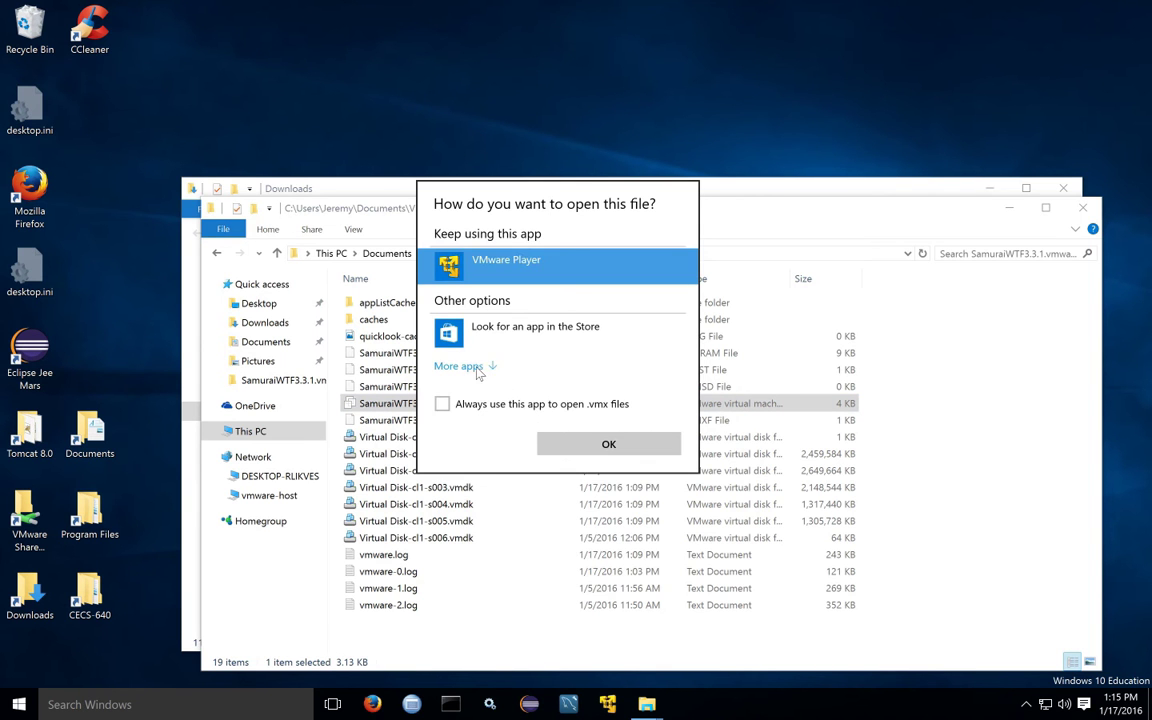
left_click(487, 366)
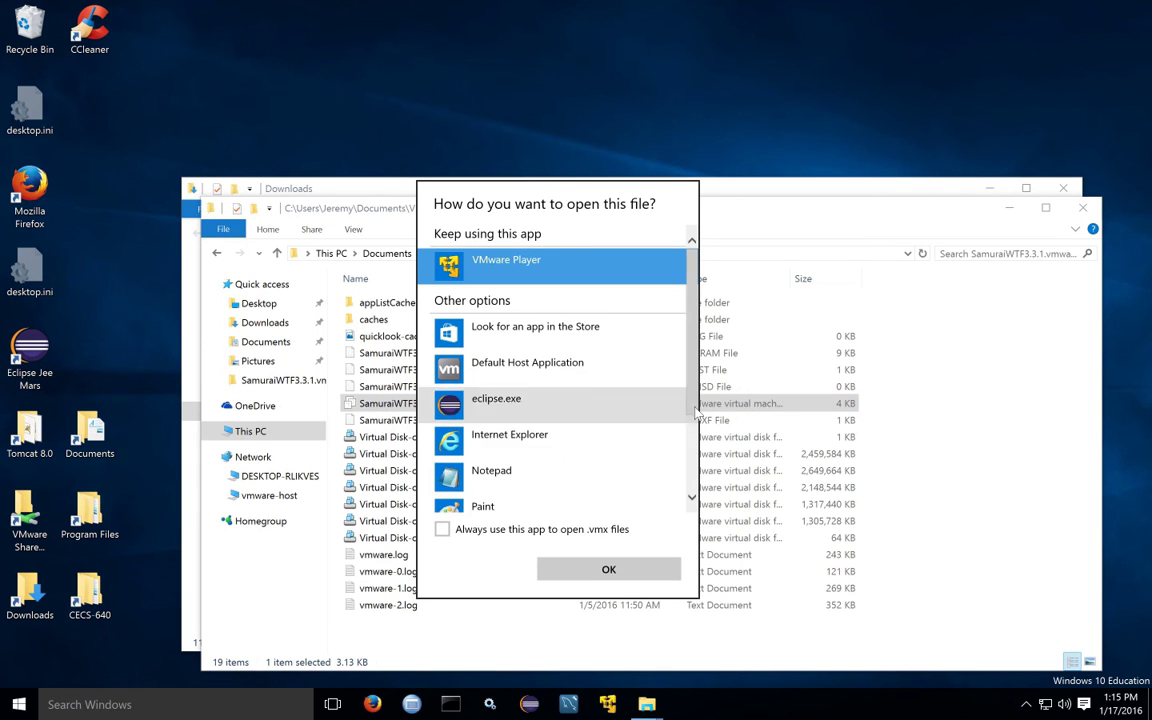
scroll(560, 420, "down", 3)
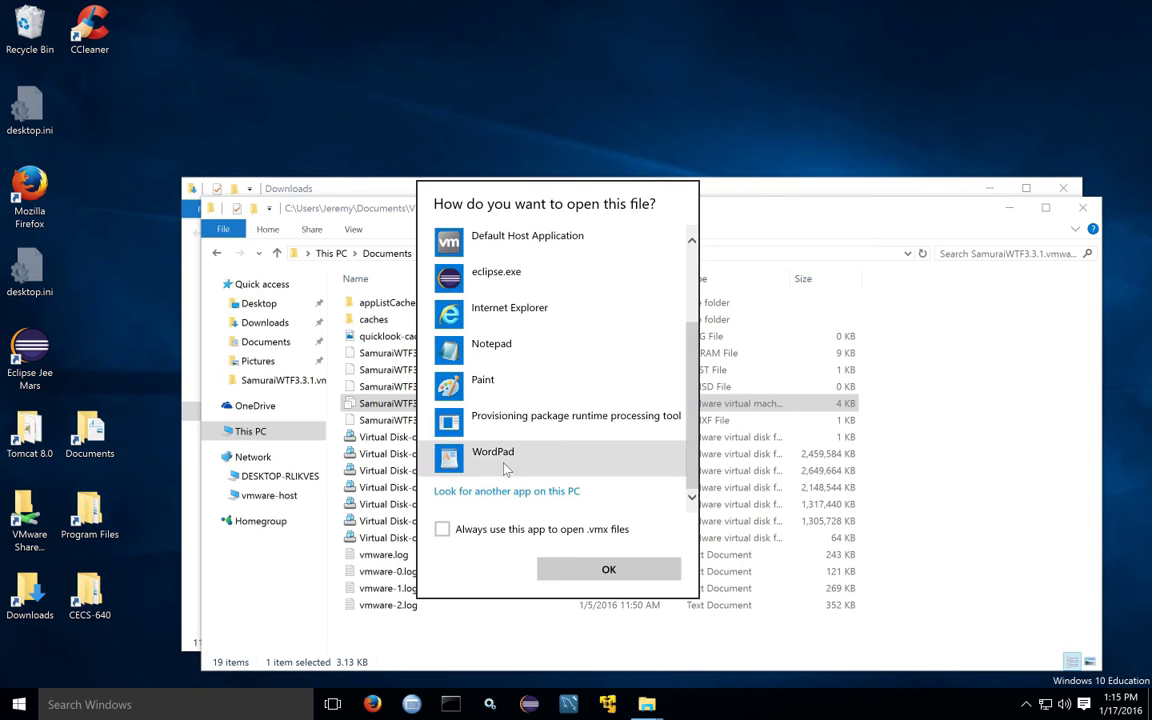
double_click(470, 458)
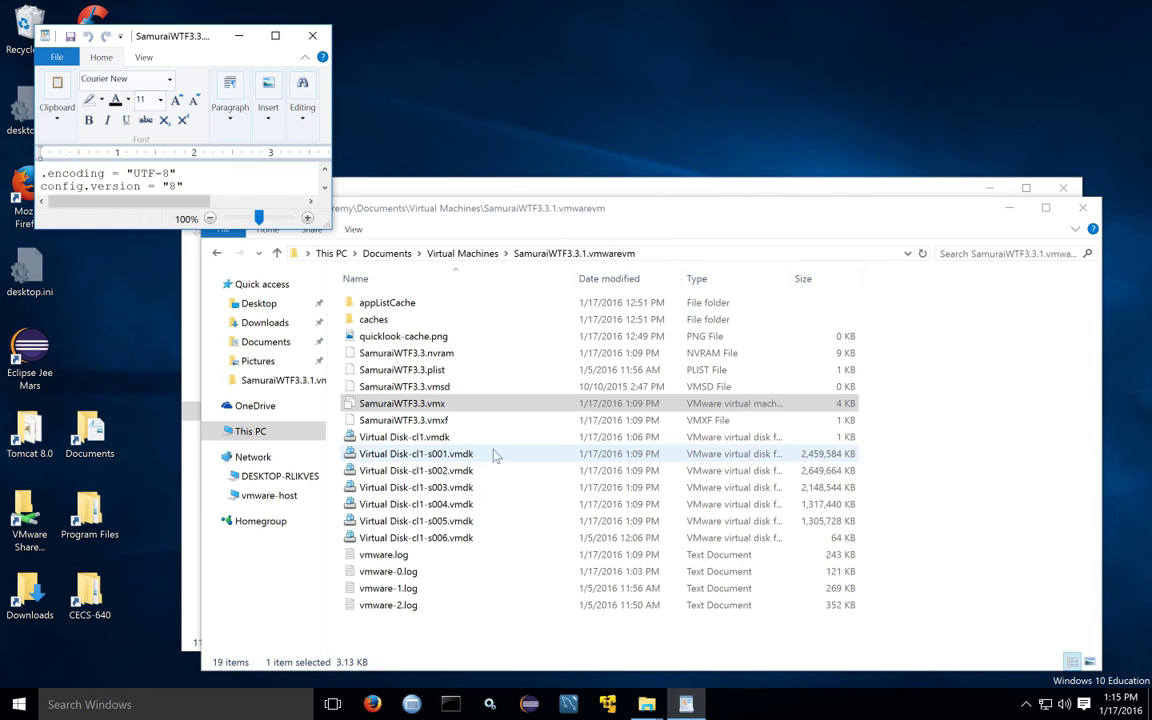
Review the whole SamuraiWTF3.3.vmx configuration in a maximized window, and close WordPad and both File Explorer windows
left_click(275, 36)
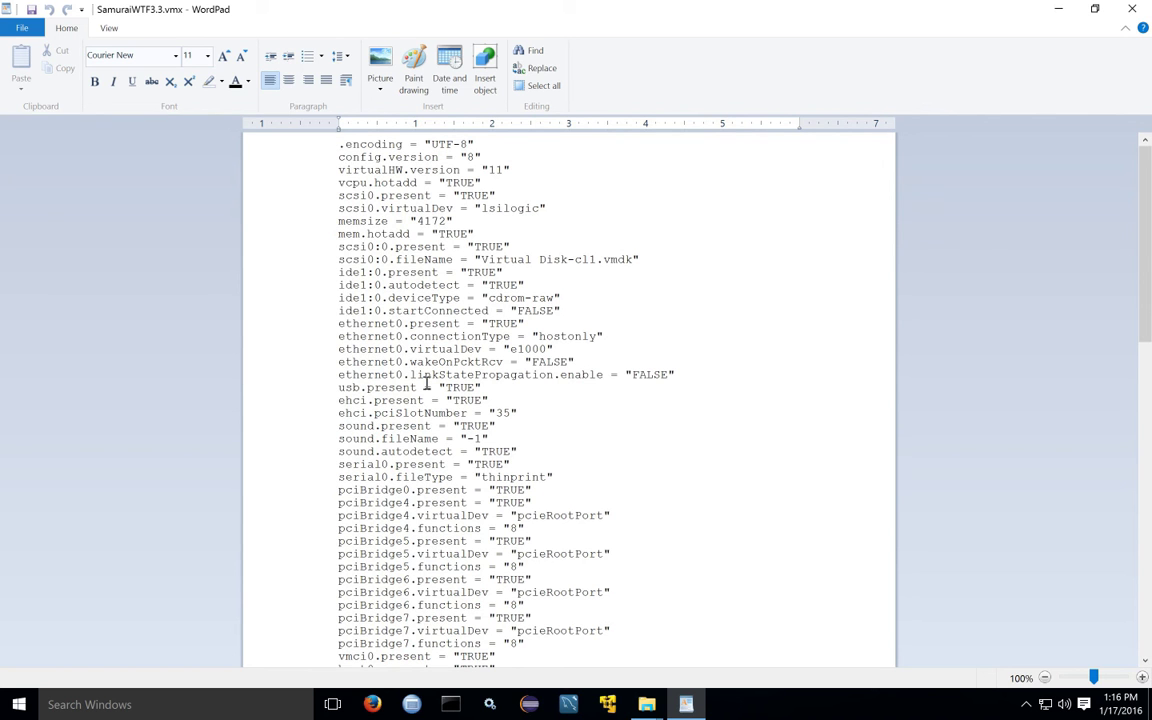
scroll(430, 382, "down", 6)
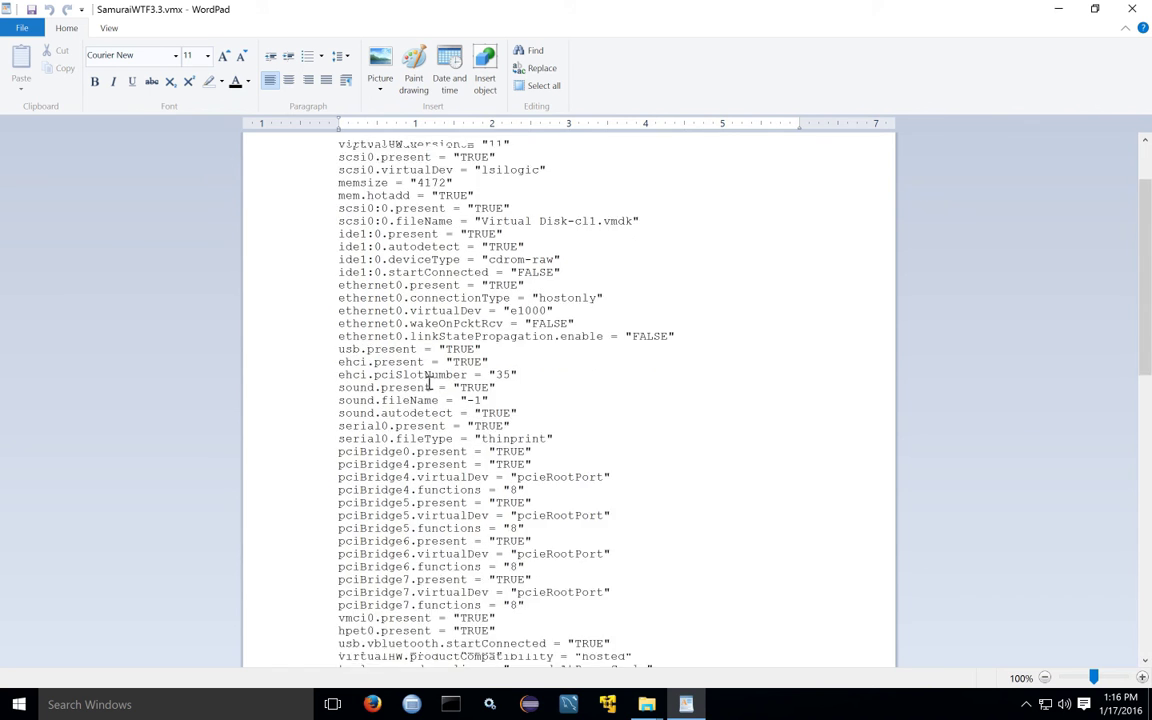
scroll(437, 382, "down", 15)
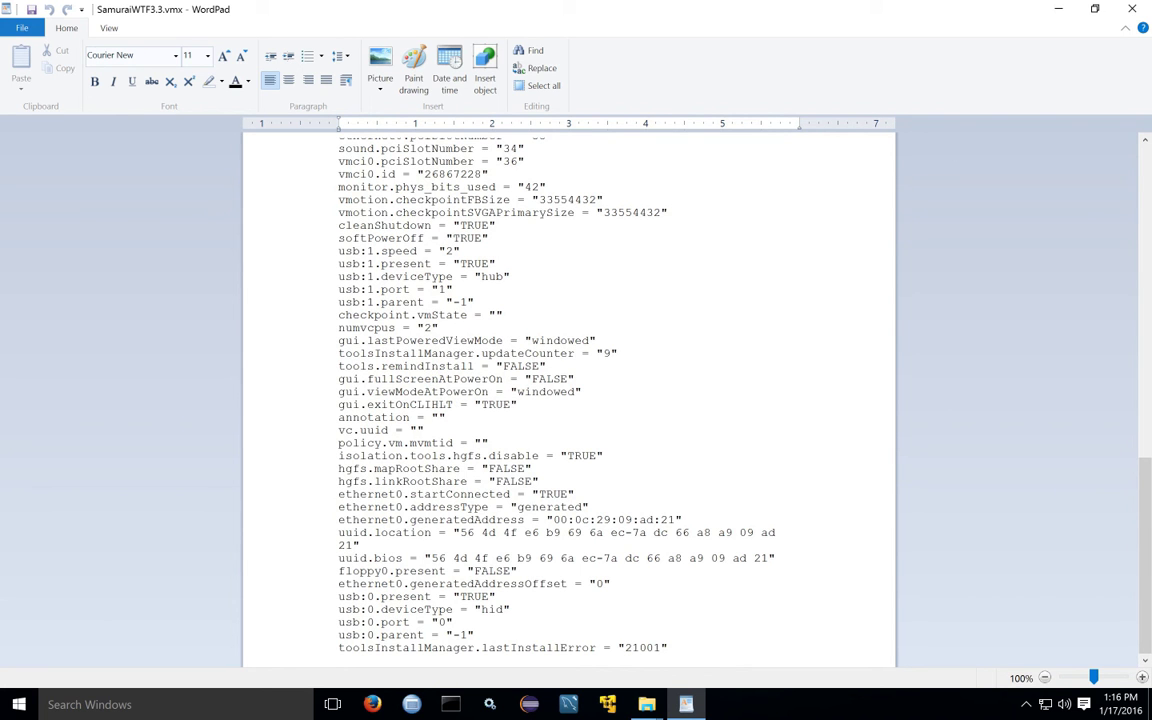
left_click(1134, 10)
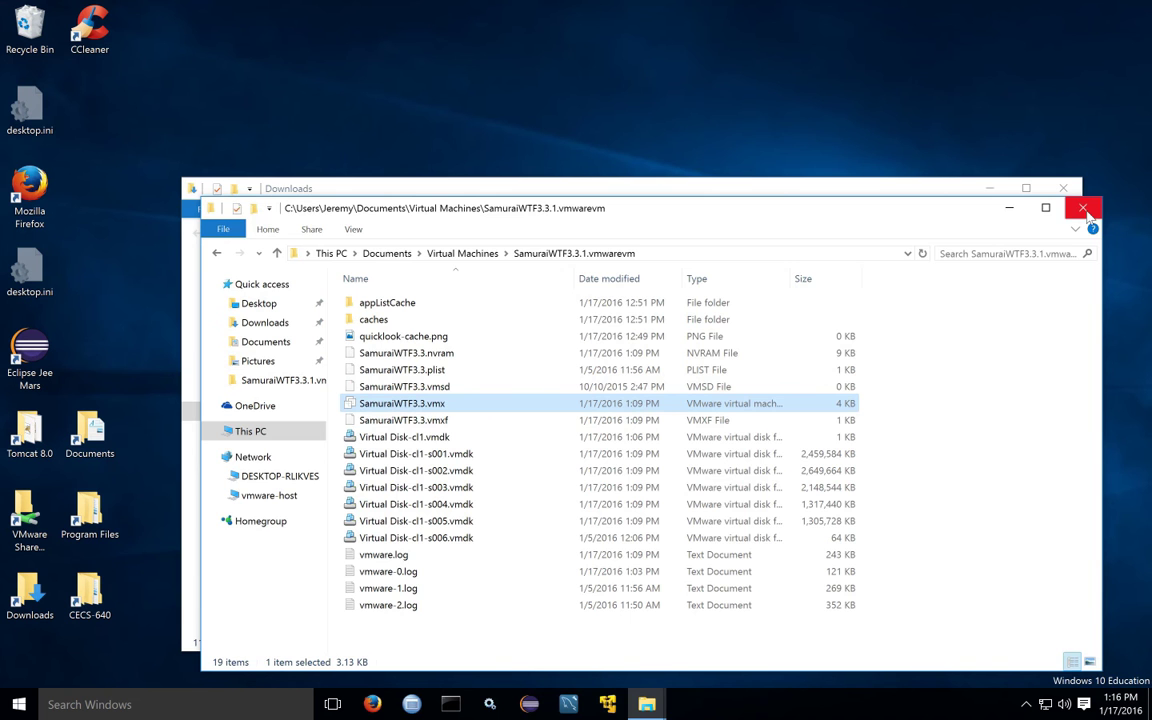
left_click(1082, 210)
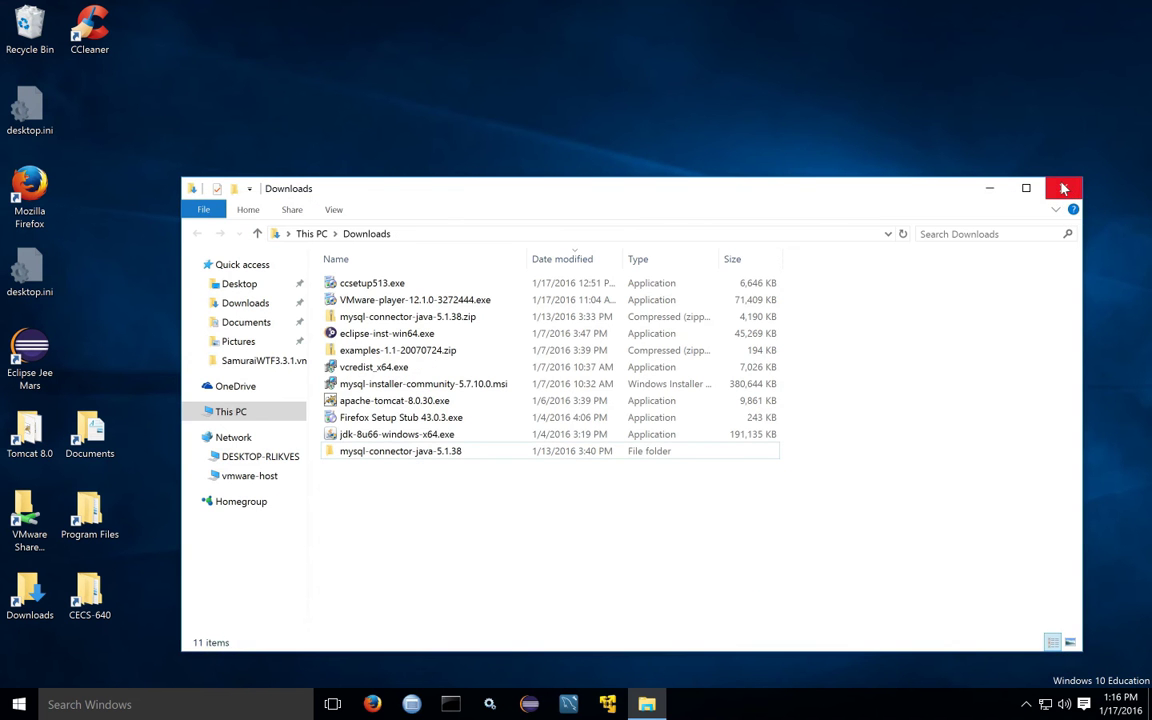
left_click(1063, 188)
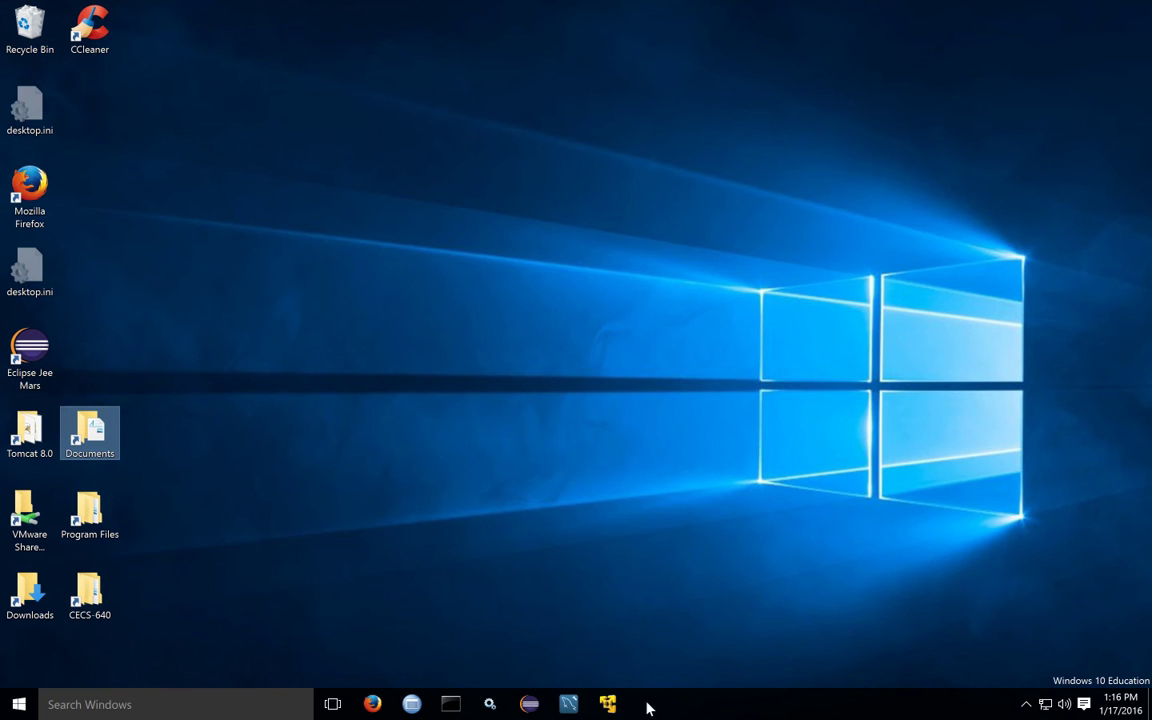
Launch VMware Workstation 12 Player and add the existing virtual machine SamuraiWTF3.3.vmx from Documents\Virtual Machines\SamuraiWTF3.3.1.vmwarevm to its library
left_click(547, 632)
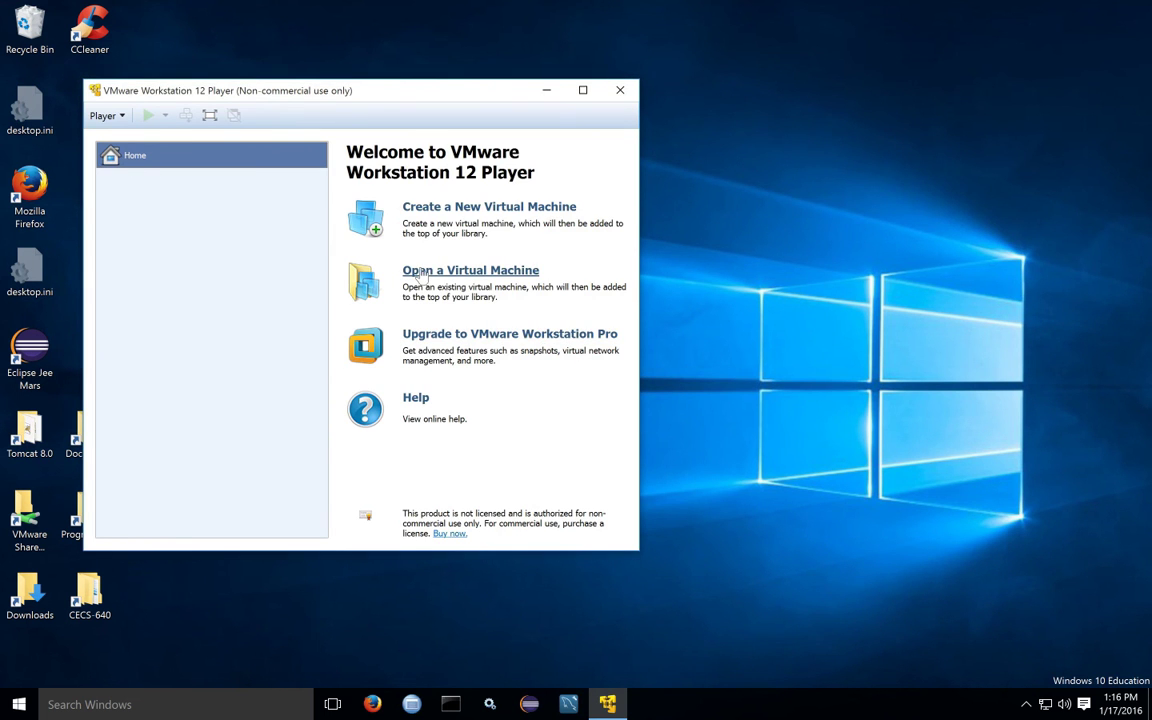
left_click(424, 272)
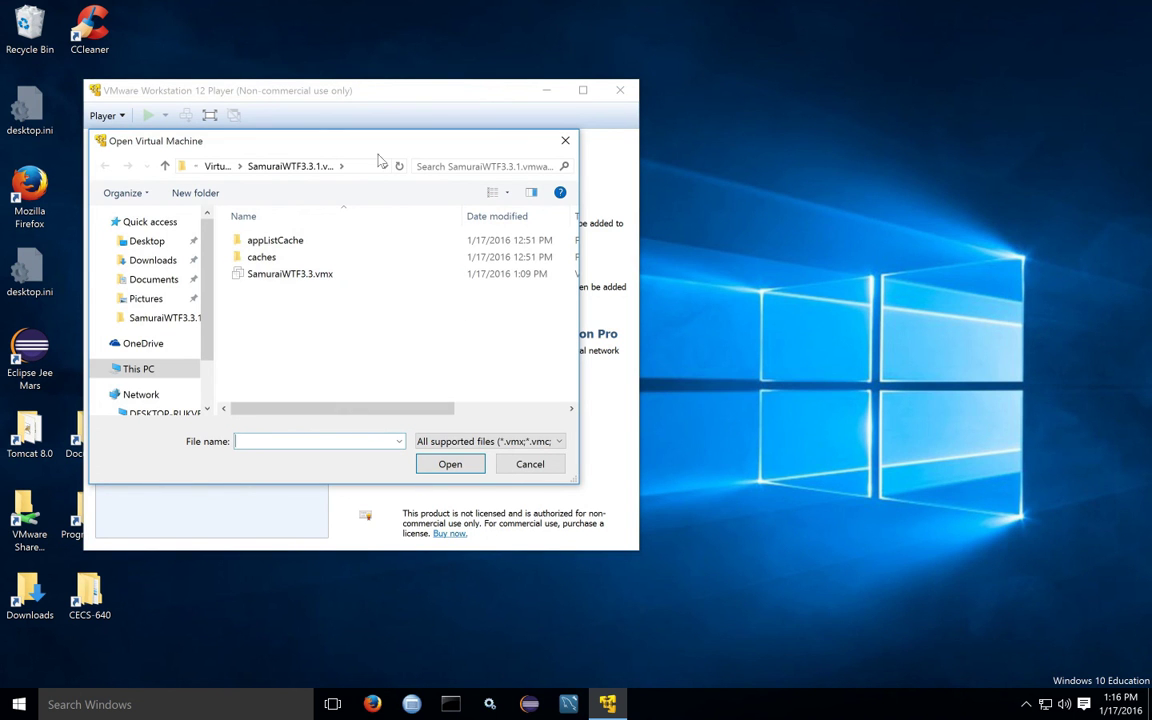
double_click(424, 148)
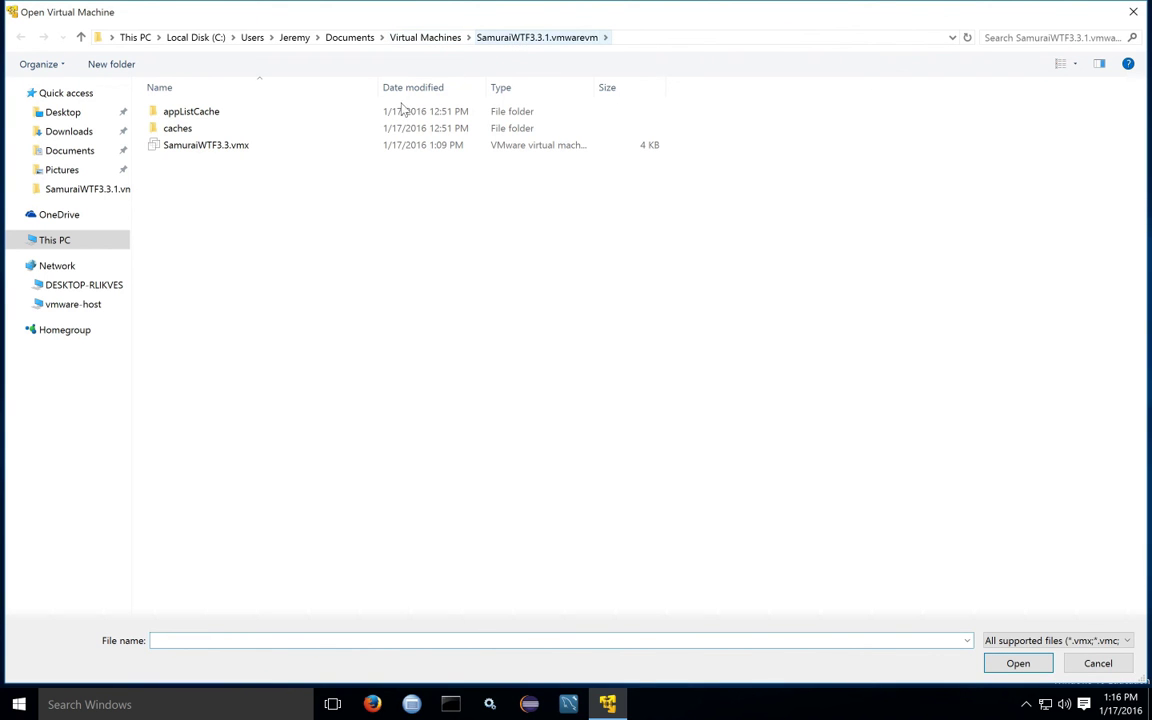
left_click(249, 152)
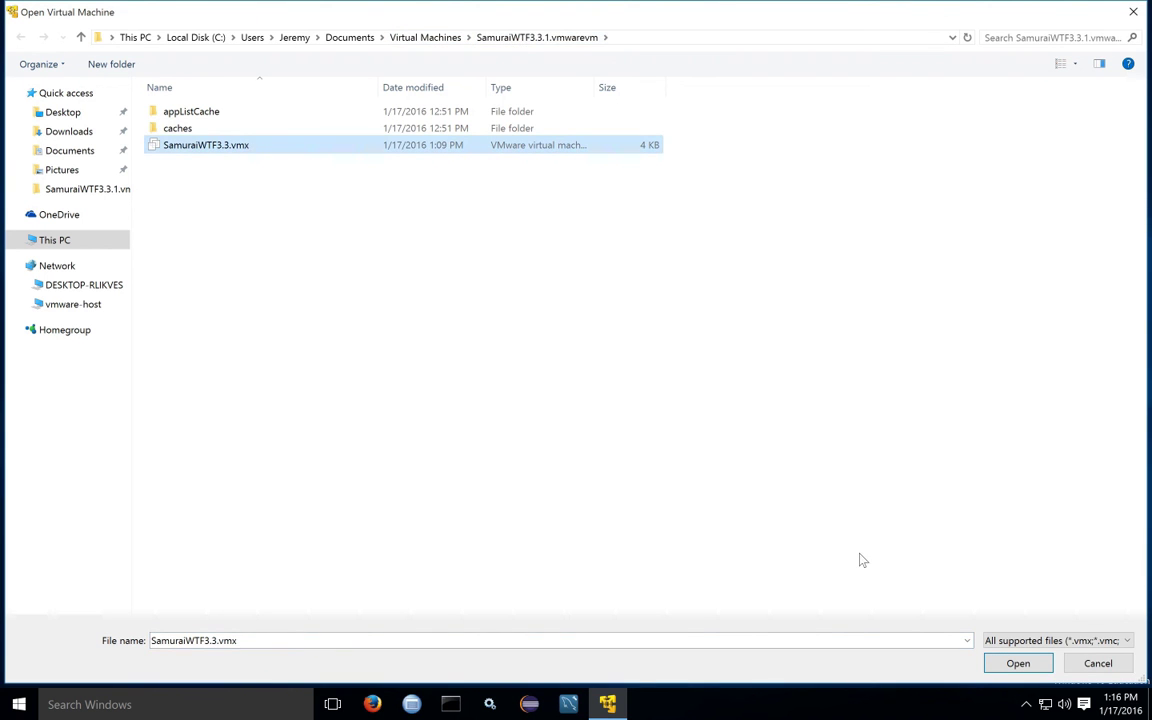
left_click(1026, 666)
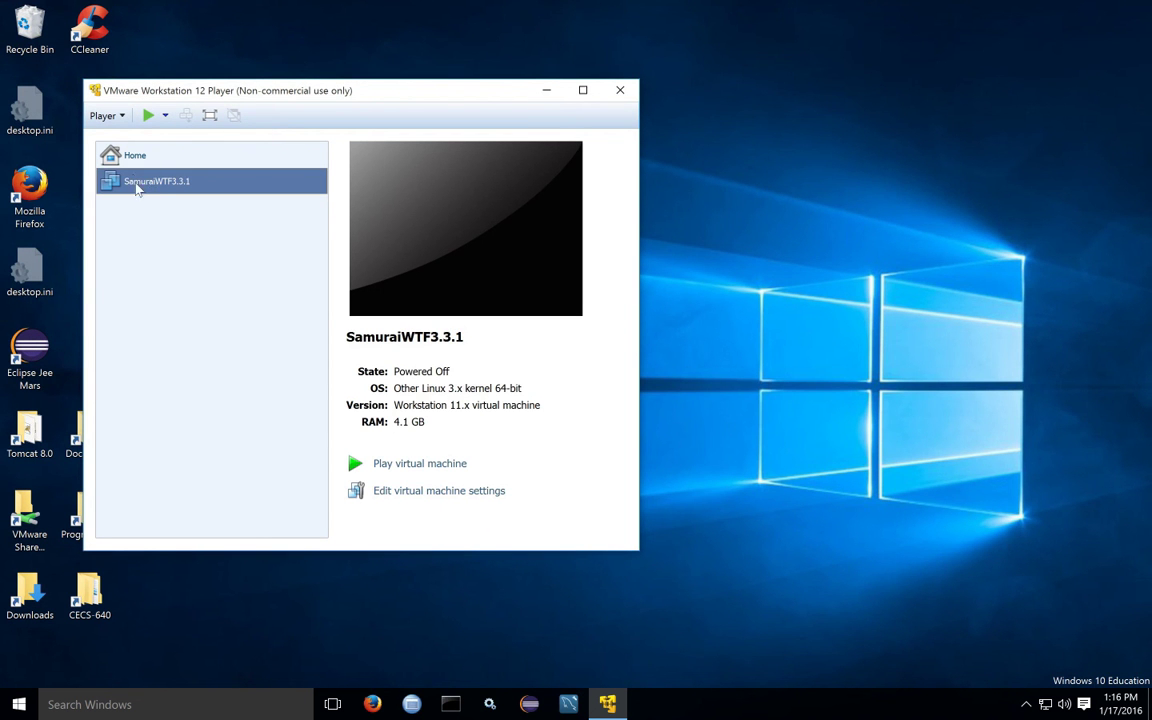
Restart VMware Player and examine the memory and processor settings of the SamuraiWTF3.3.1 virtual machine, leaving the settings dialog without saving
left_click(620, 90)
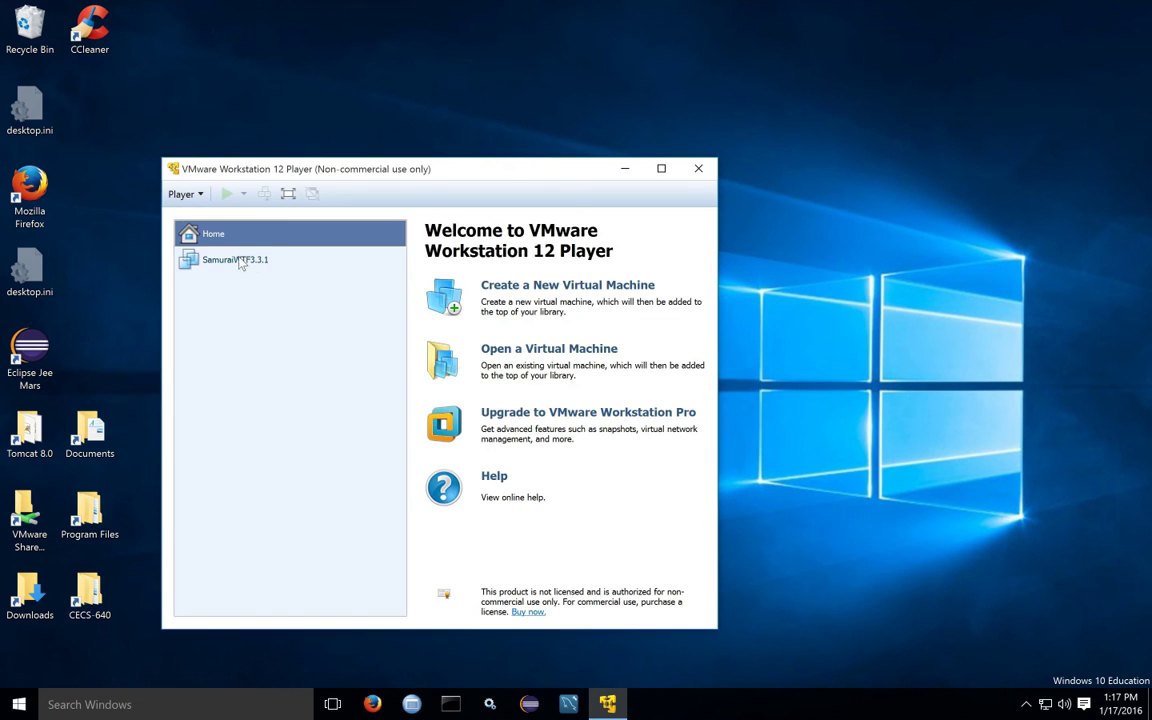
left_click(239, 261)
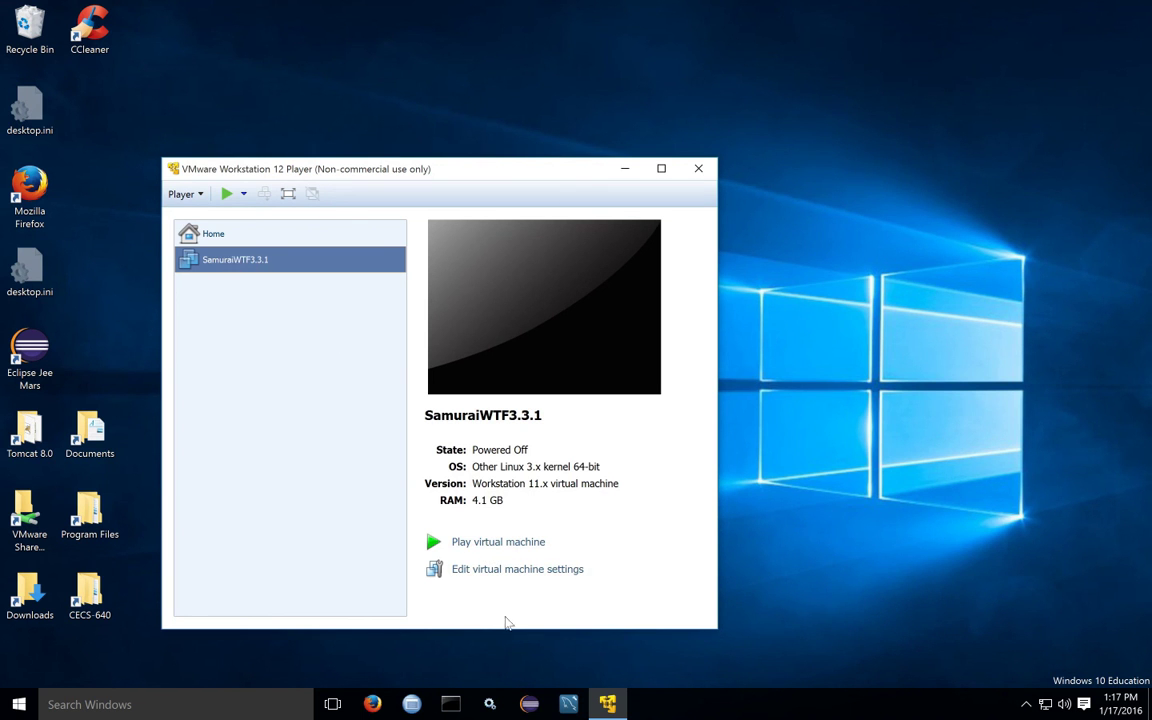
left_click(499, 570)
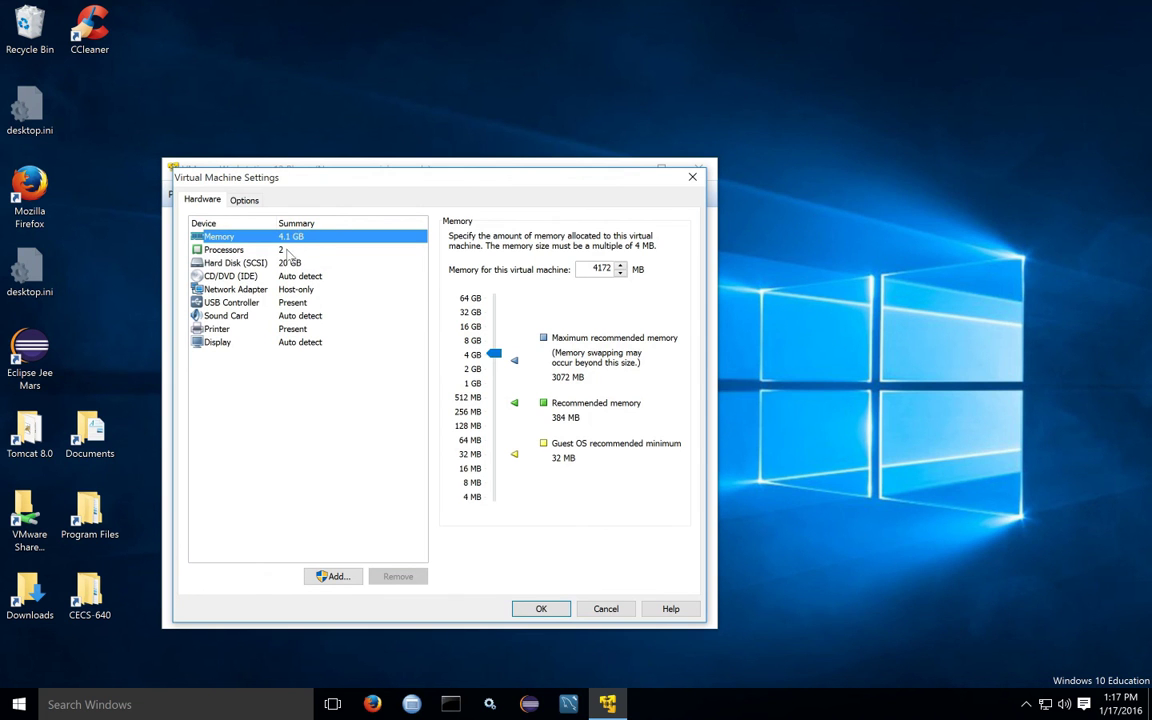
left_click(267, 252)
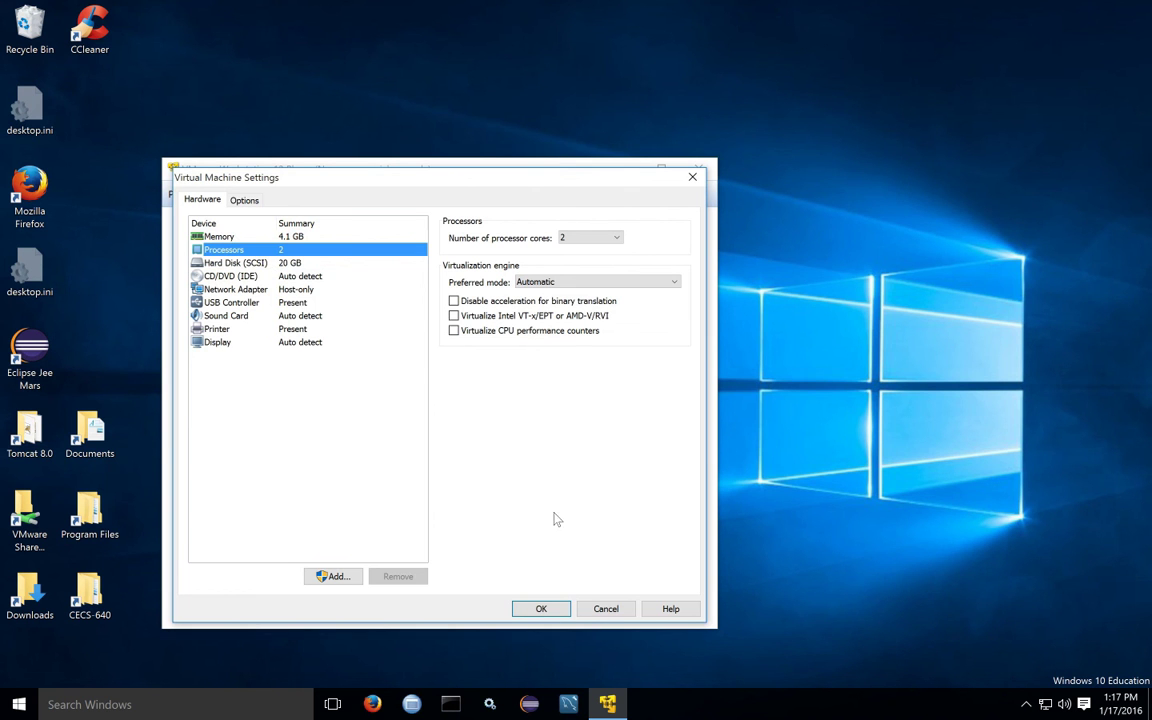
left_click(606, 608)
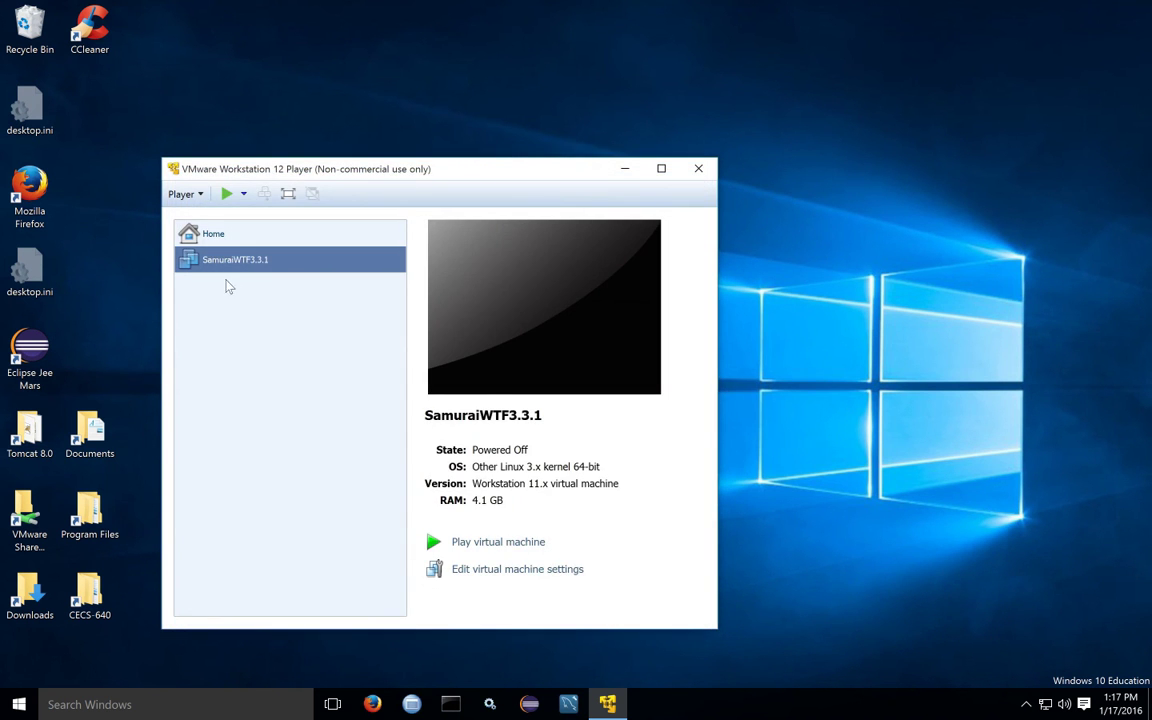